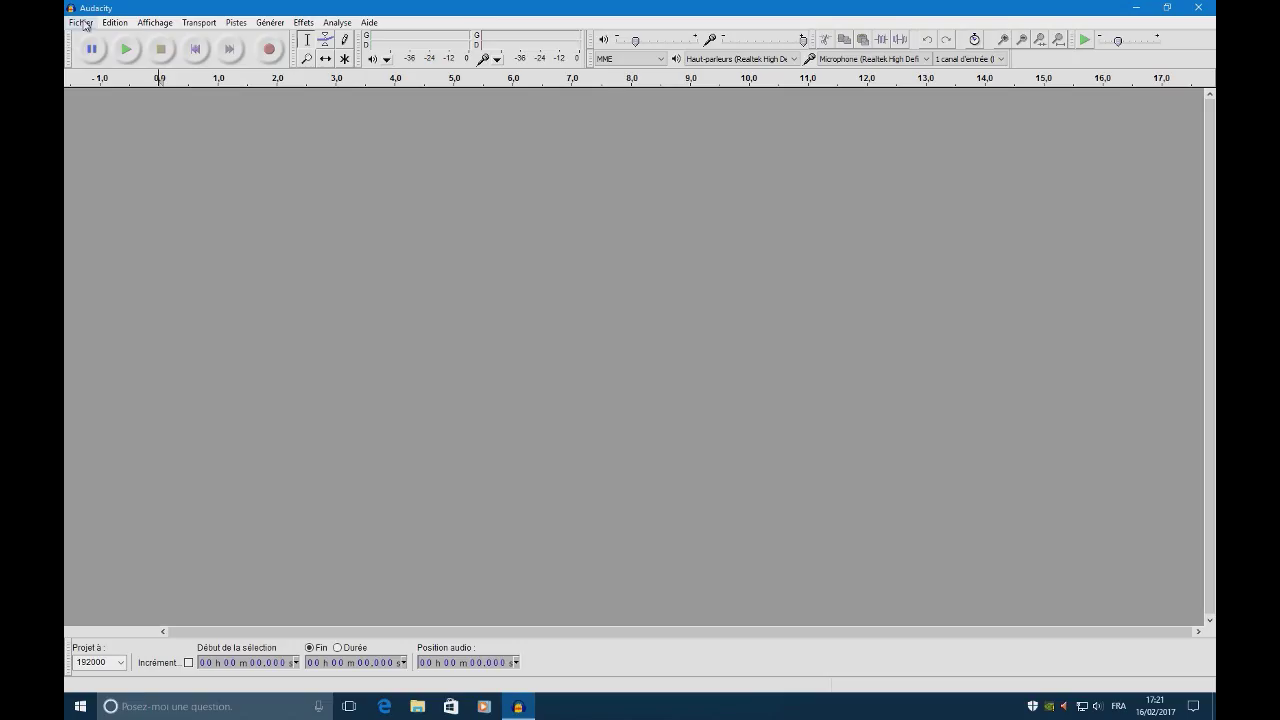
Step: Import the audio file "jingle lejusteprix" from the musique perso folder in the Music library, reading it directly from the original
left_click(81, 22)
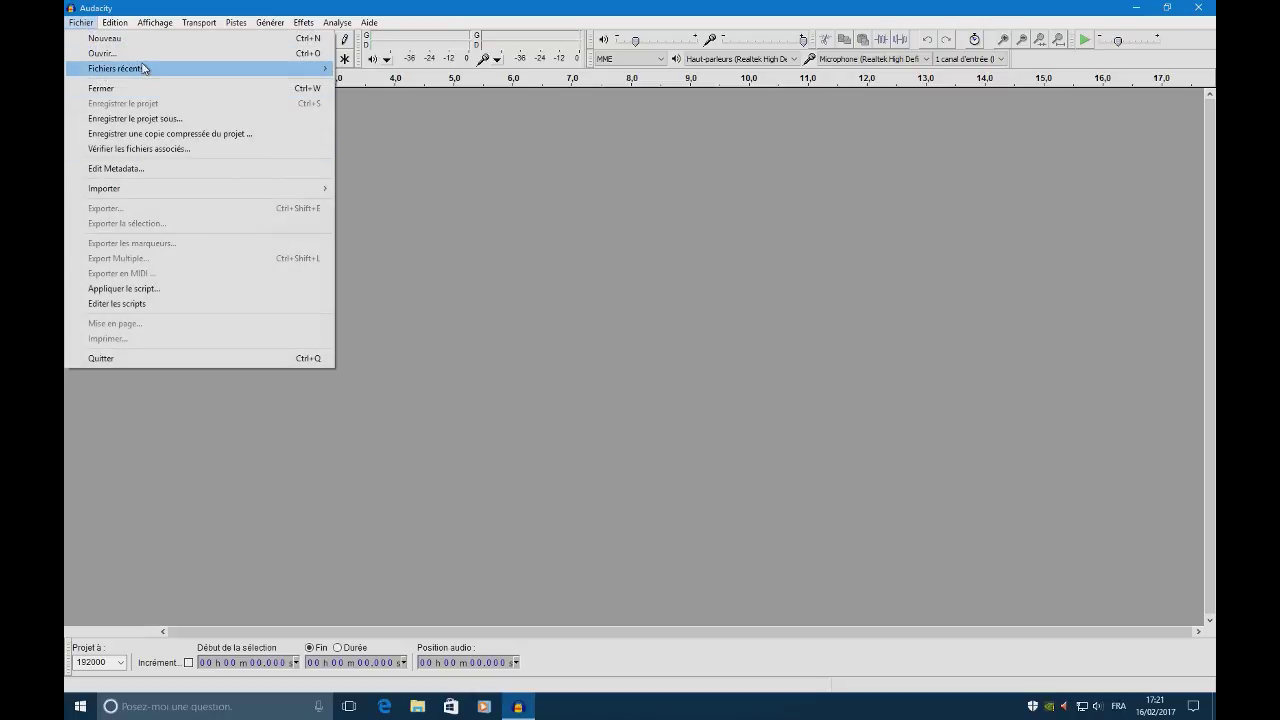
mouse_move(303, 188)
left_click(431, 190)
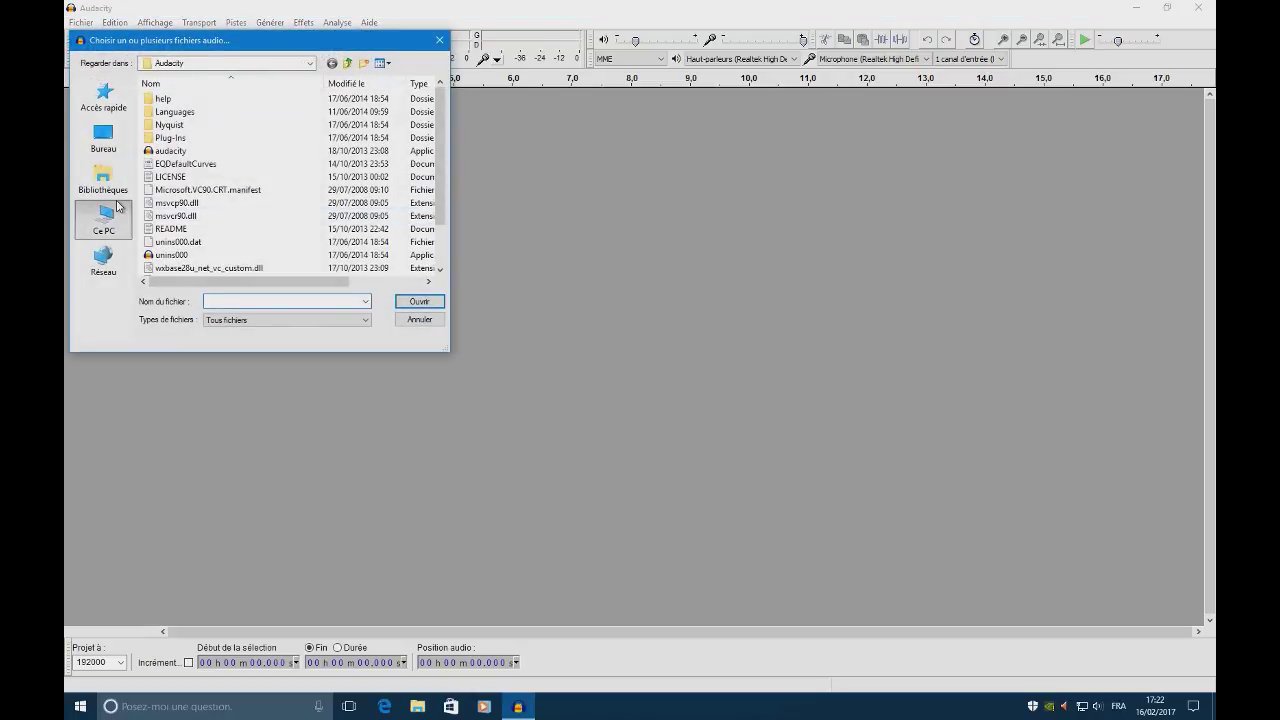
left_click(112, 188)
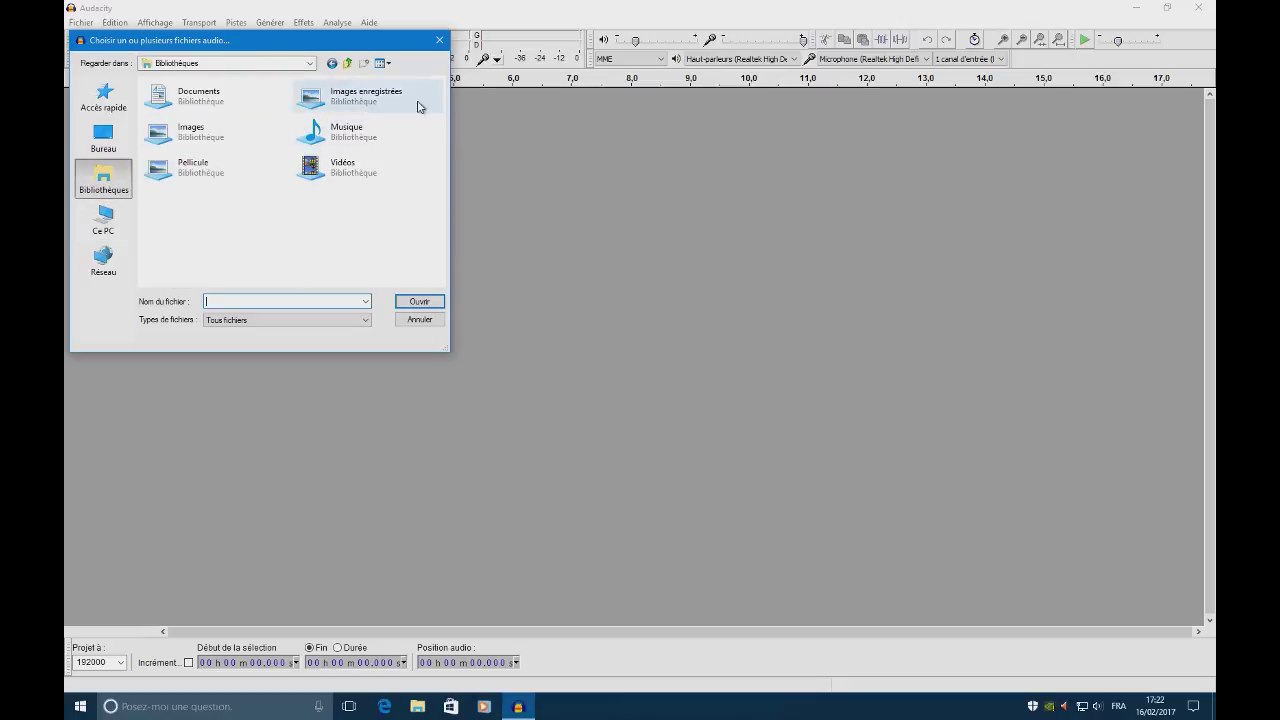
double_click(378, 148)
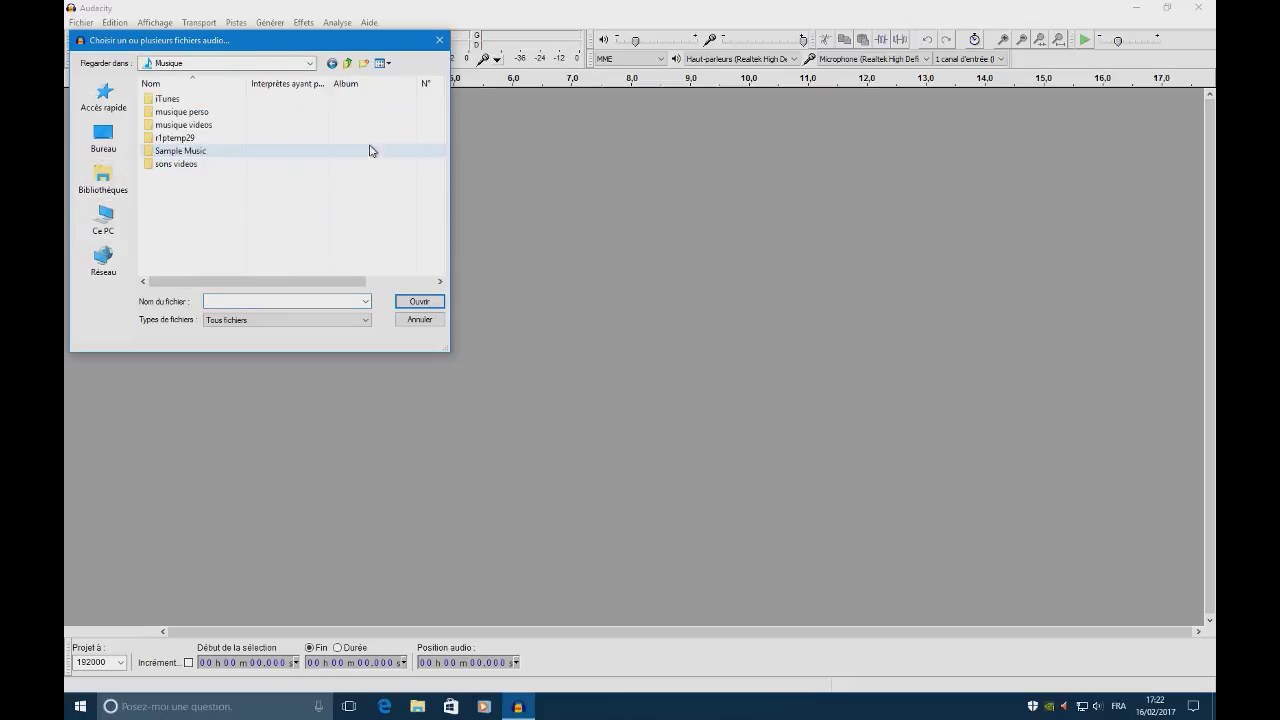
double_click(227, 113)
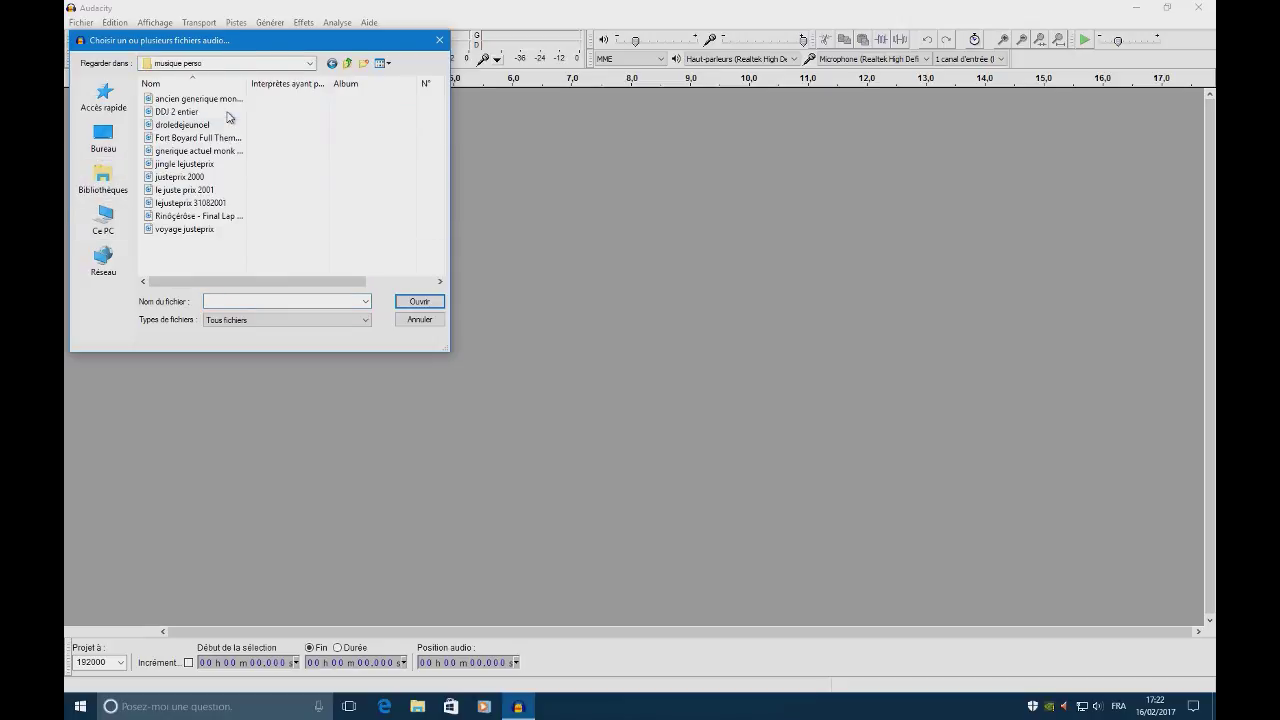
left_click(188, 163)
left_click(418, 300)
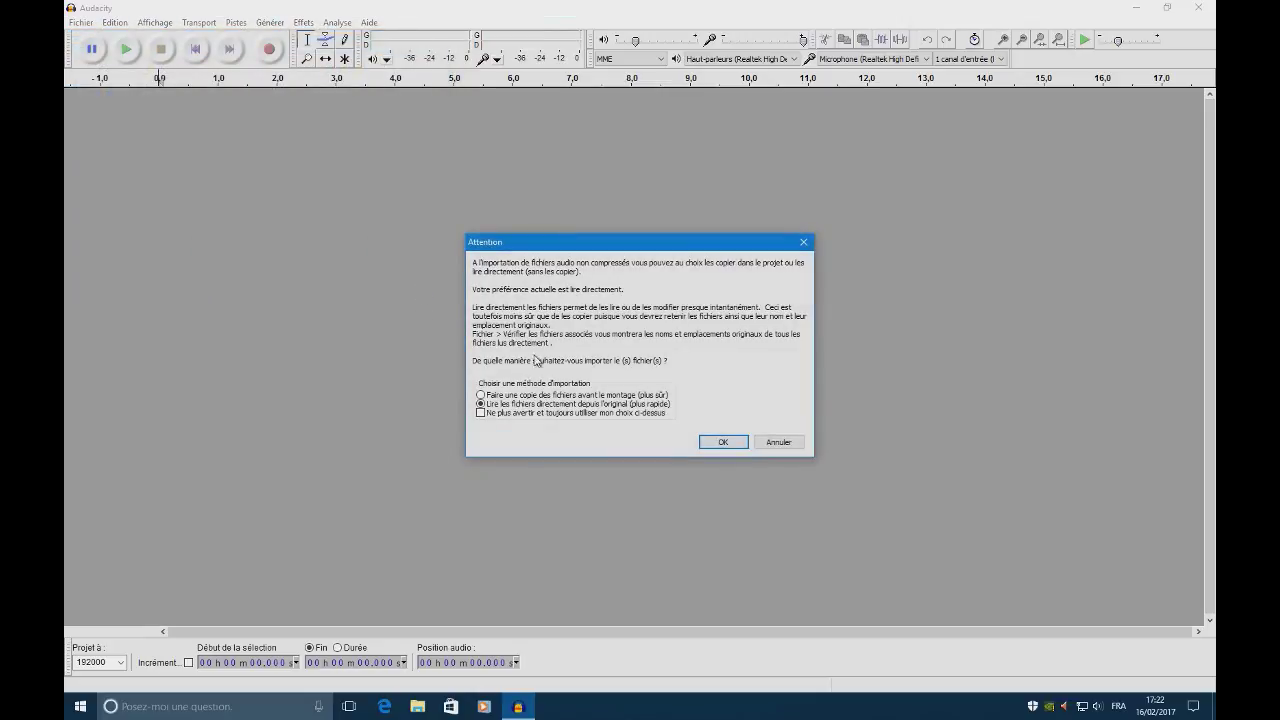
left_click(724, 442)
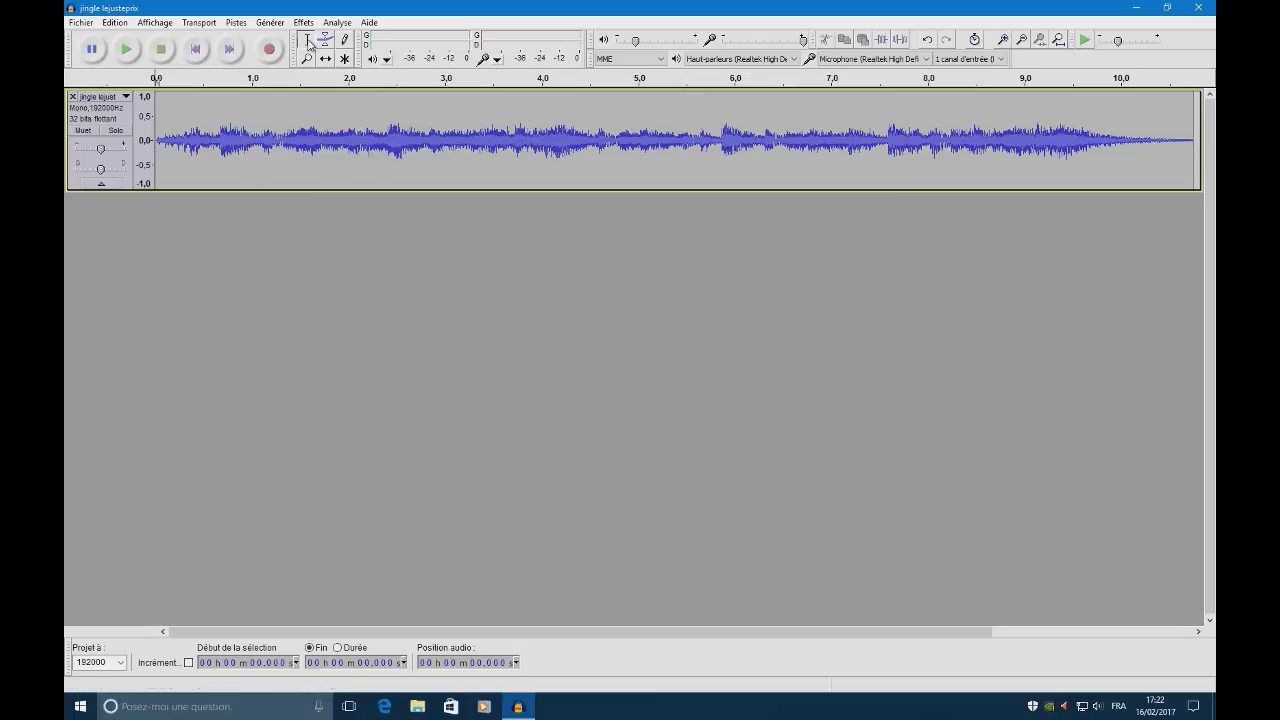
Step: Select the jingle passage from about 1.4 s to 6.07 s, and clear the selection by placing the cursor at about 2.54 s
left_click(382, 150)
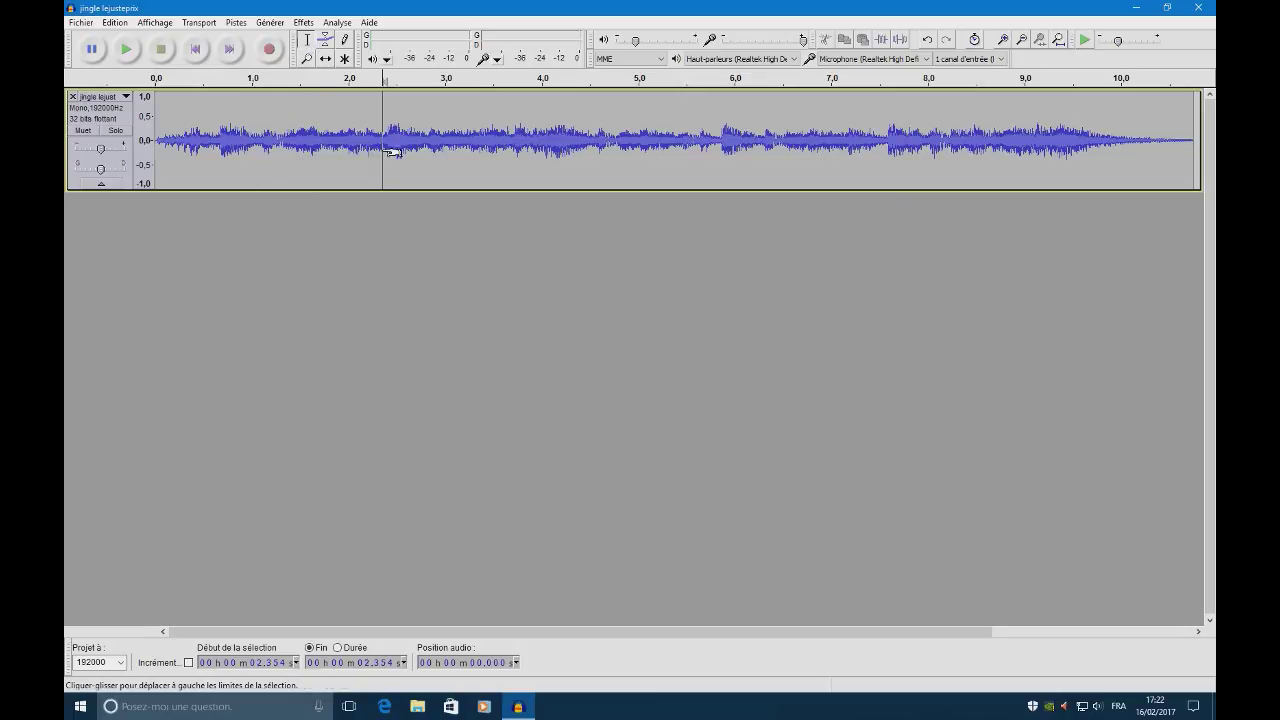
left_click_drag(290, 145, 741, 148)
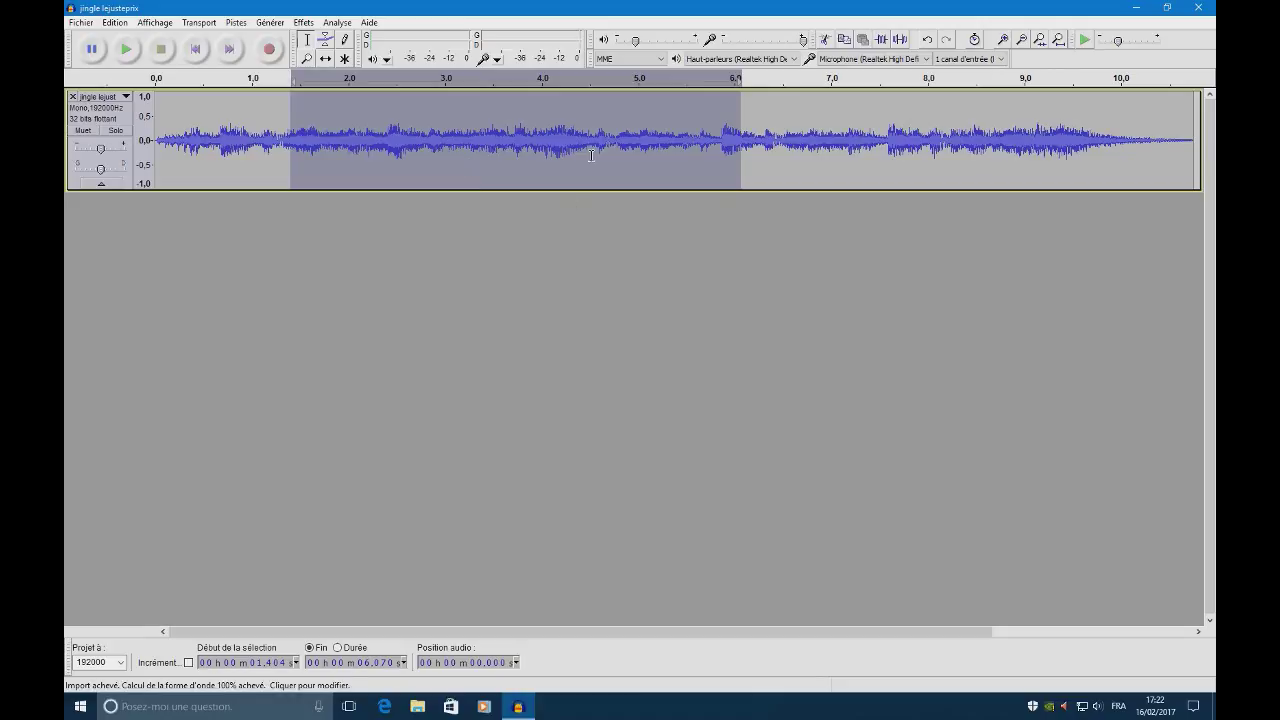
left_click(400, 145)
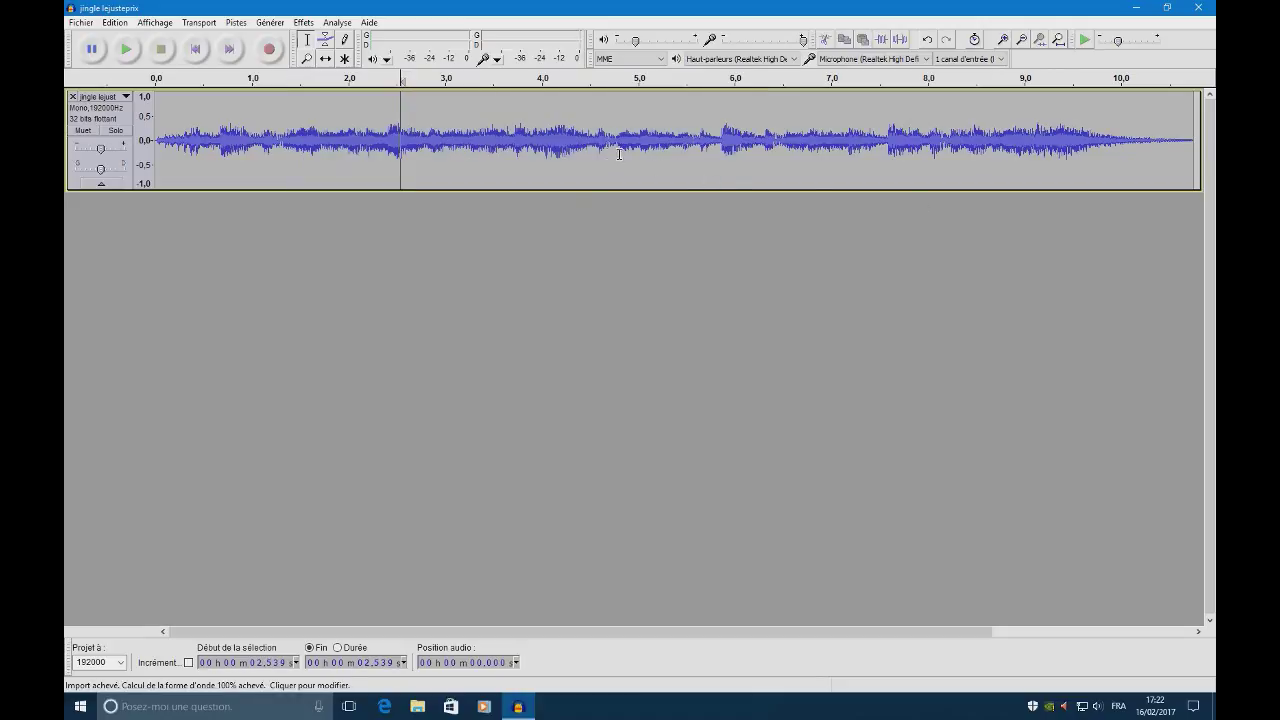
Step: Try raising the jingle track's volume with the Envelope tool, and undo the change
left_click(325, 39)
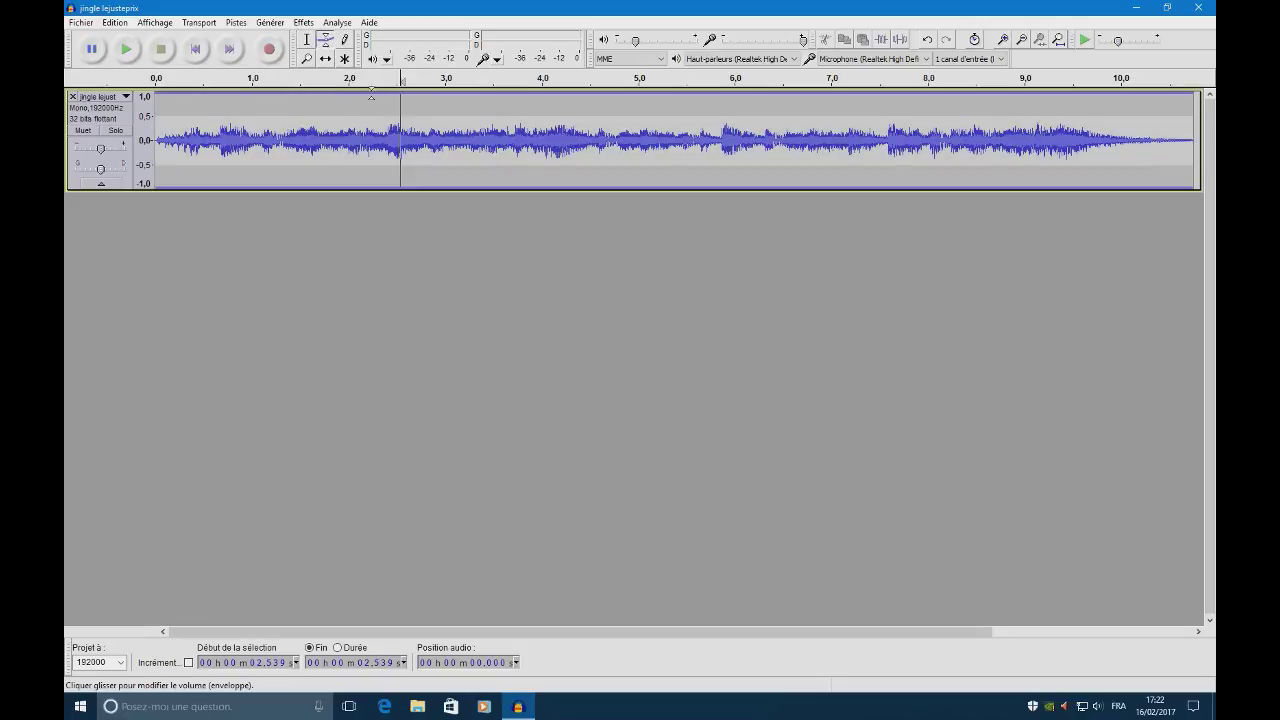
mouse_move(365, 97)
left_mouse_down()
mouse_move(370, 137)
mouse_move(373, 94)
left_mouse_up()
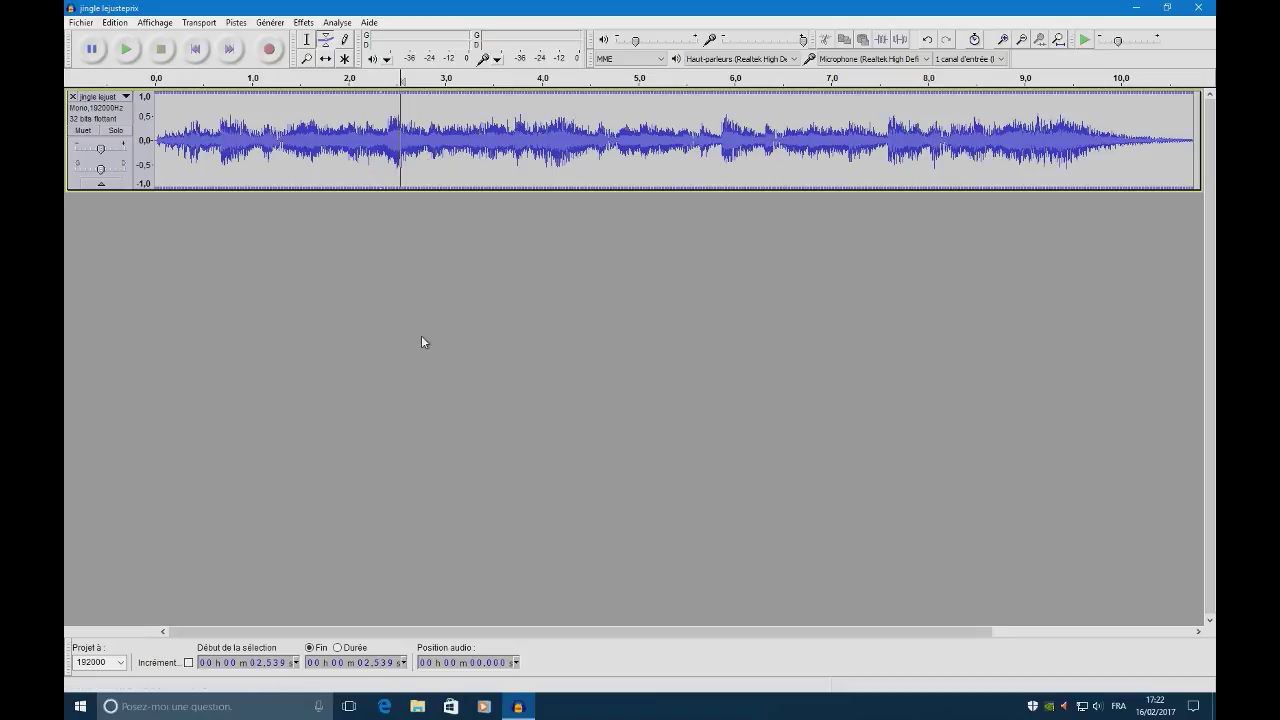
key("ctrl+z")
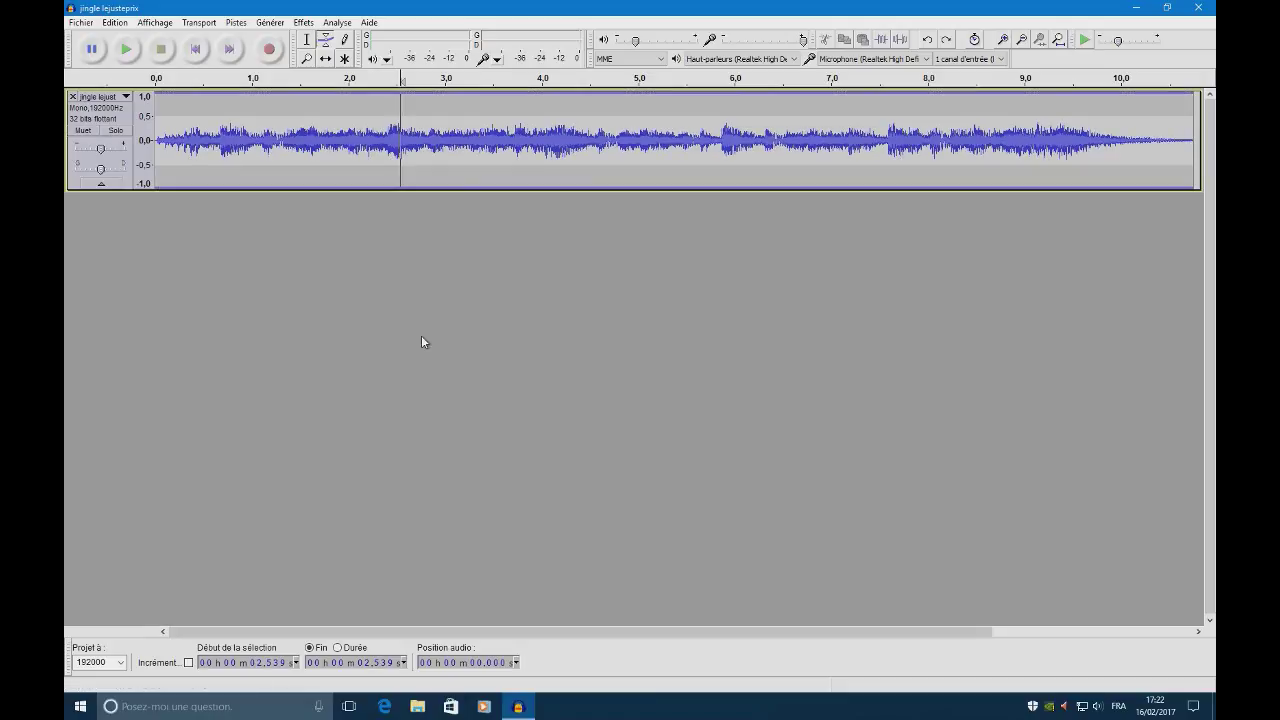
Step: Examine the jingle waveform around the 2-second mark at several magnifications with the Zoom tool, ending with the whole track in view
left_click(346, 40)
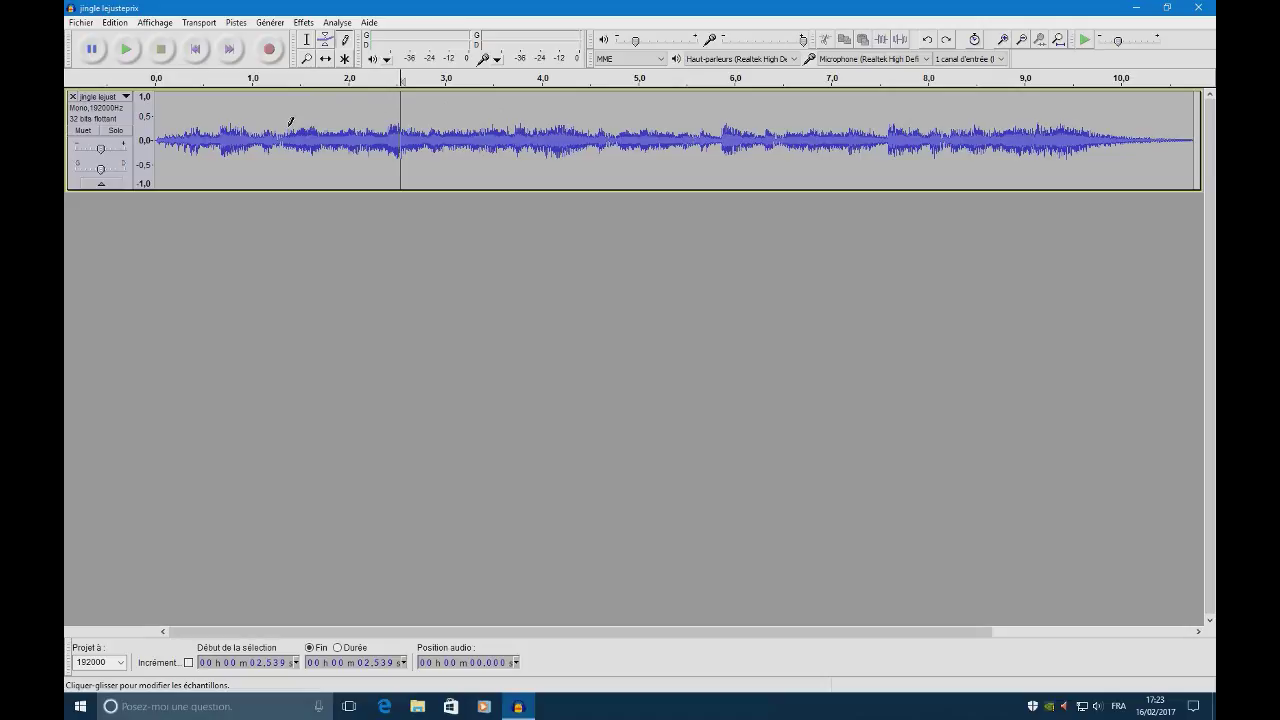
left_click(307, 58)
left_click(333, 146)
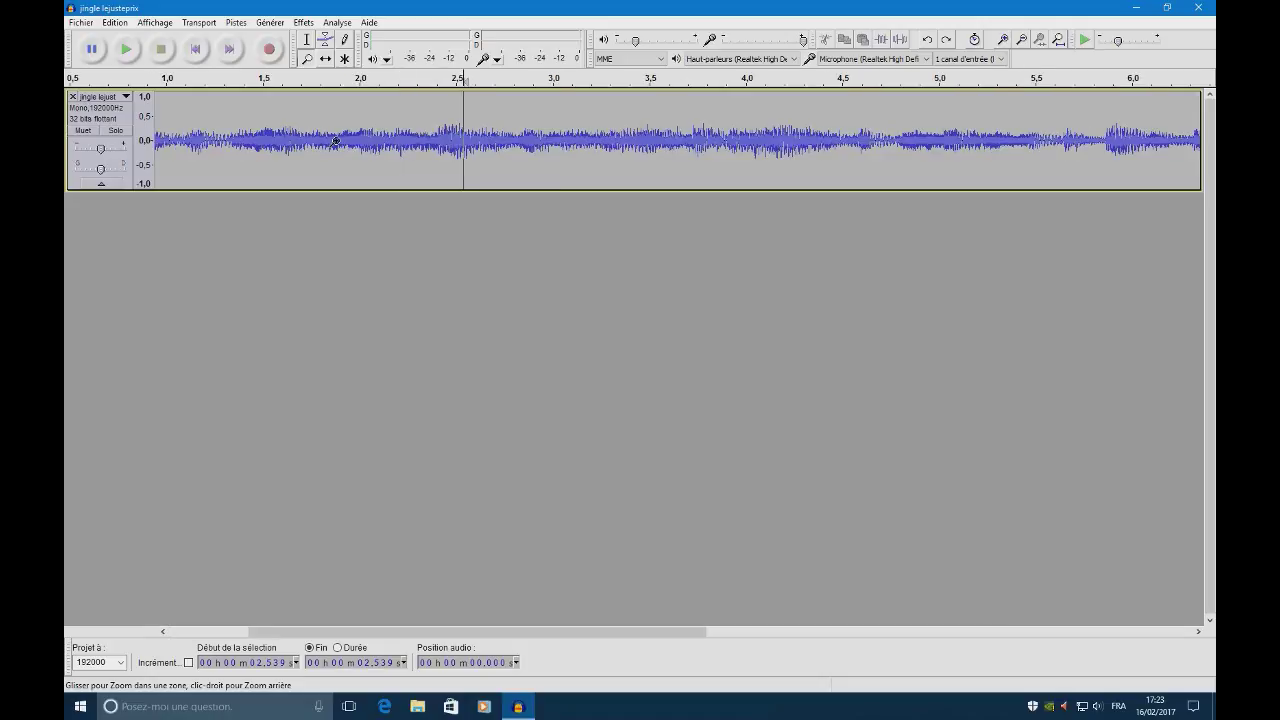
left_click(335, 141)
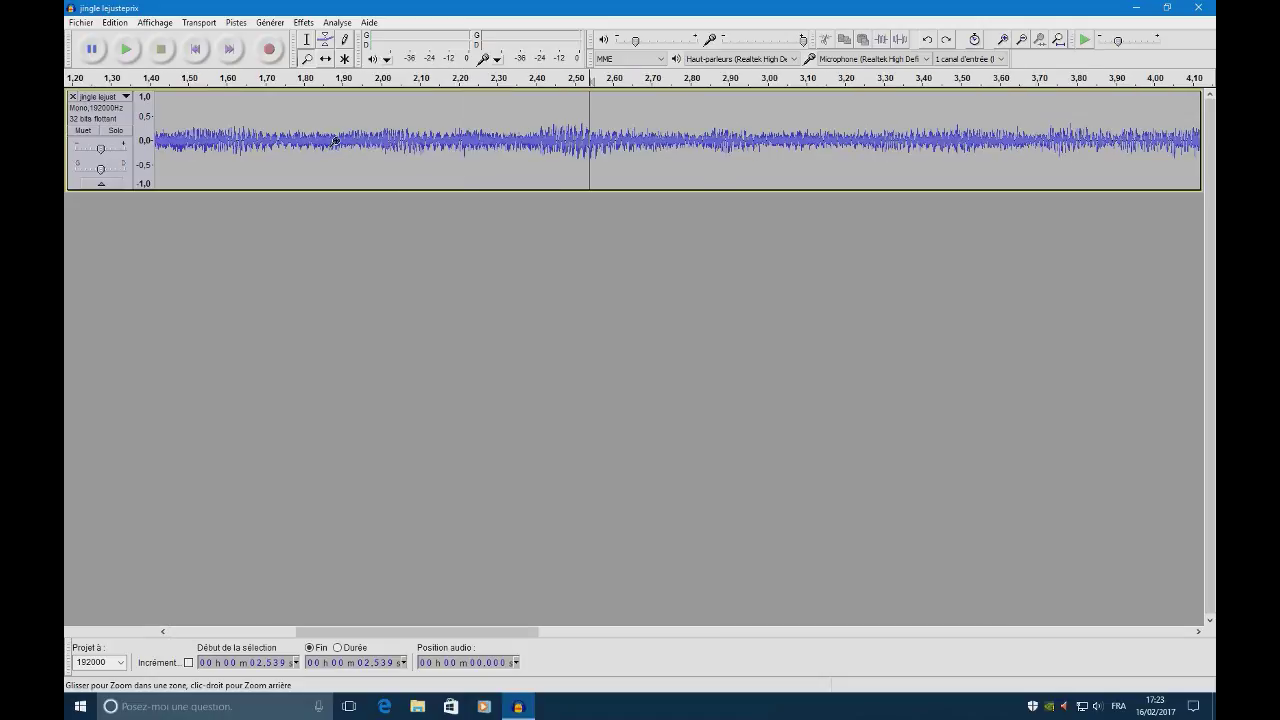
right_click(335, 141)
right_click(335, 141)
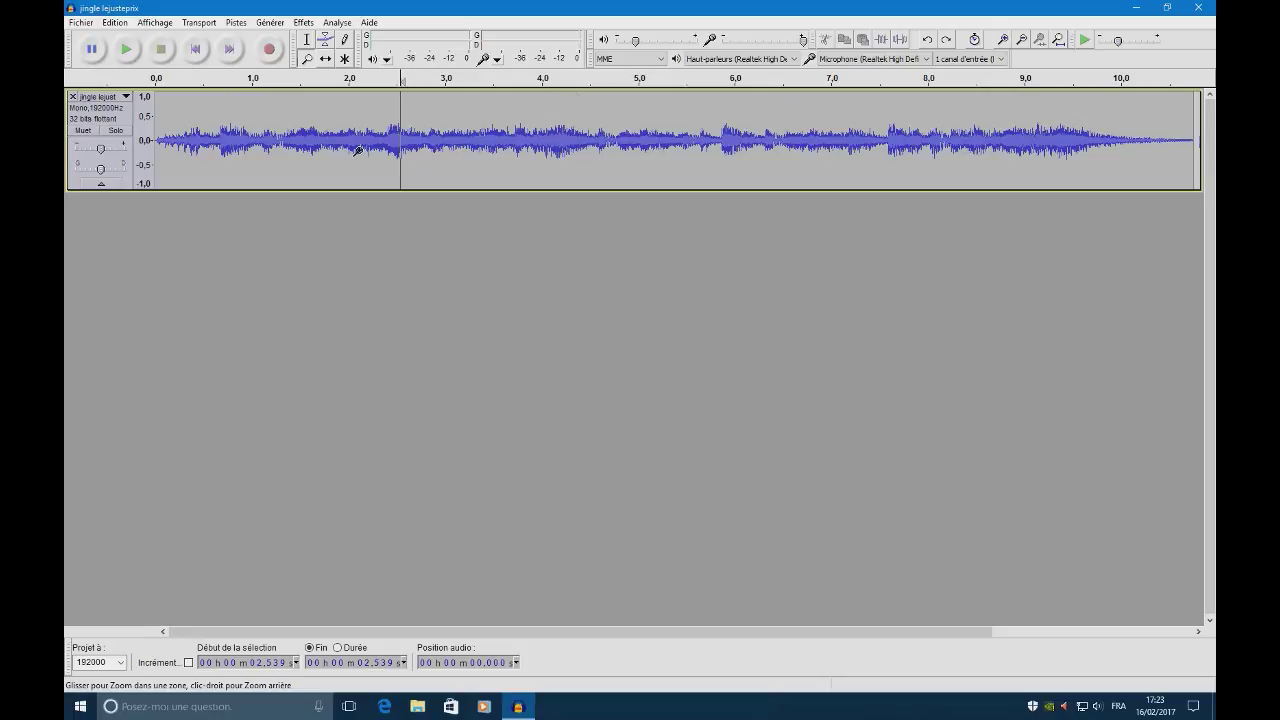
left_click(358, 150)
left_click(358, 150)
left_click(358, 150)
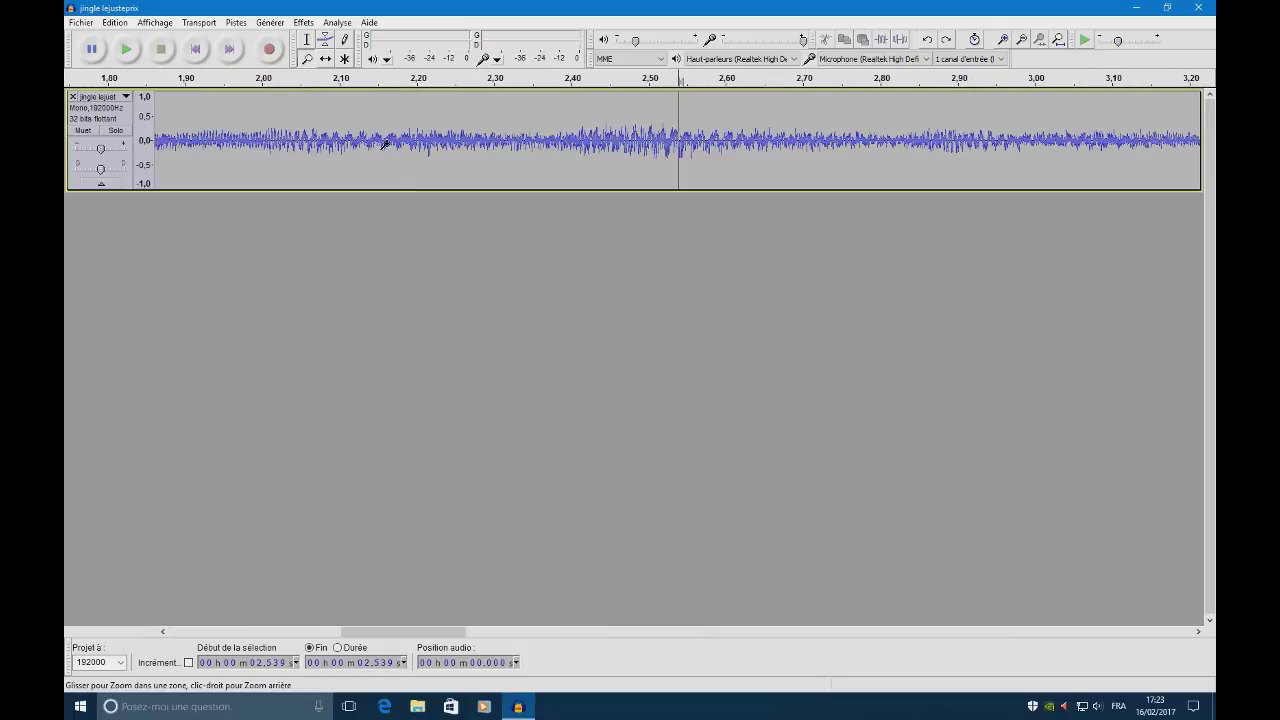
left_click(385, 144)
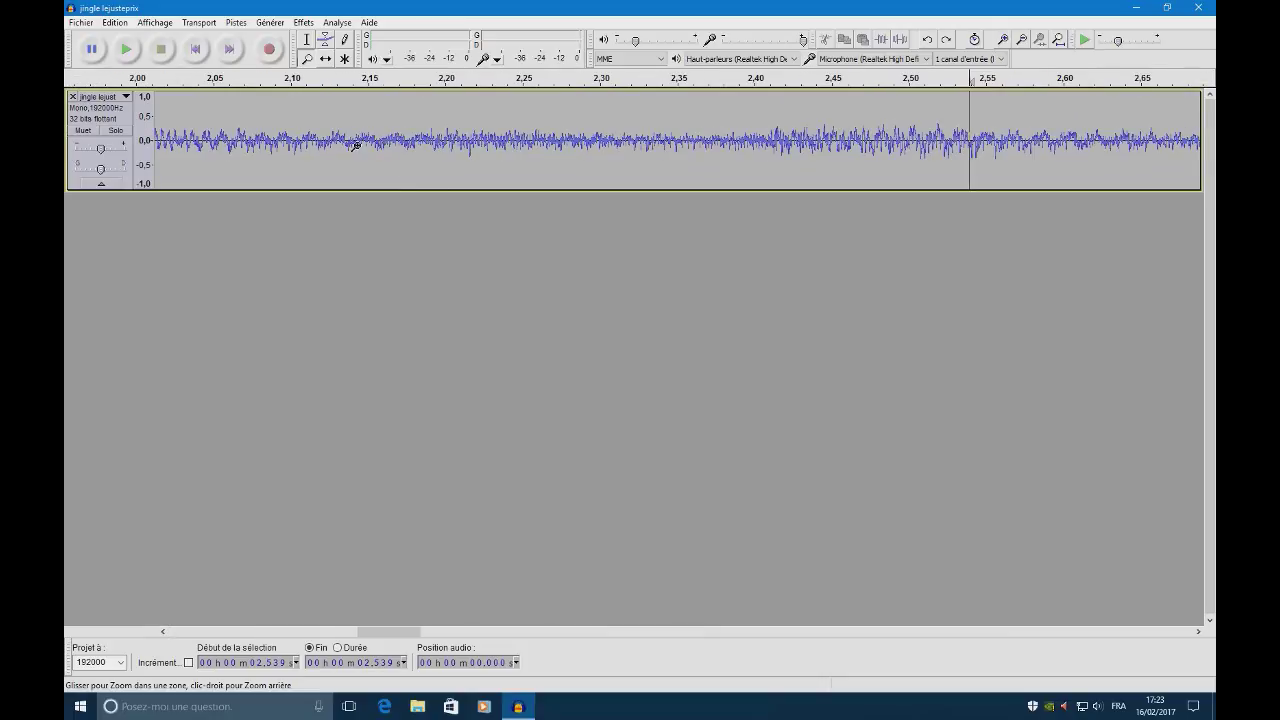
right_click(535, 139)
right_click(535, 139)
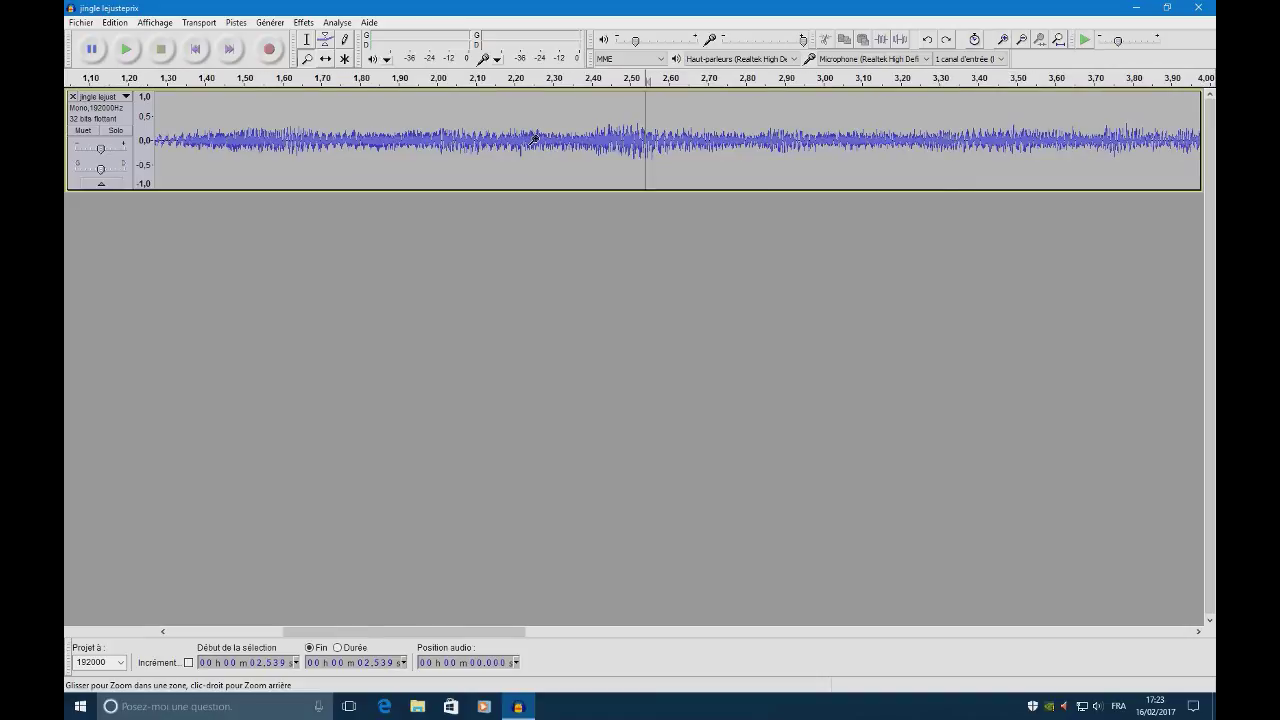
right_click(535, 139)
right_click(535, 139)
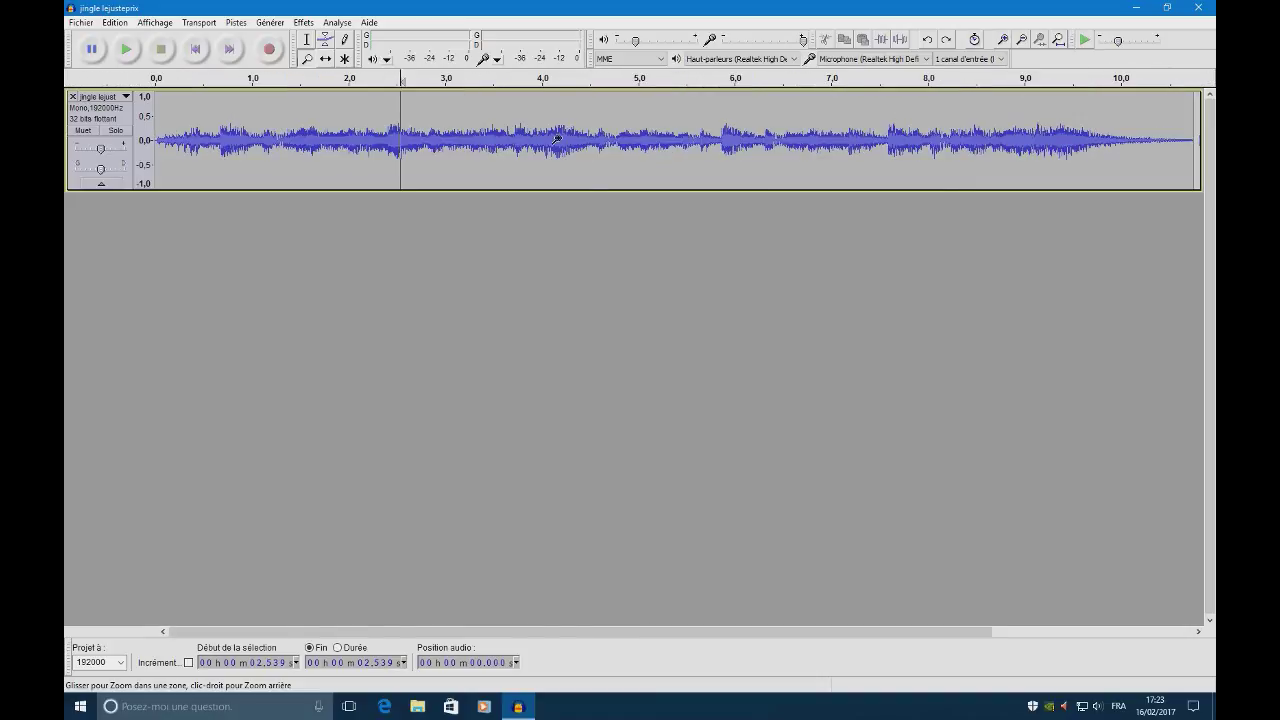
Step: Try shifting the jingle clip slightly later on the timeline with the Time Shift tool
left_click(325, 58)
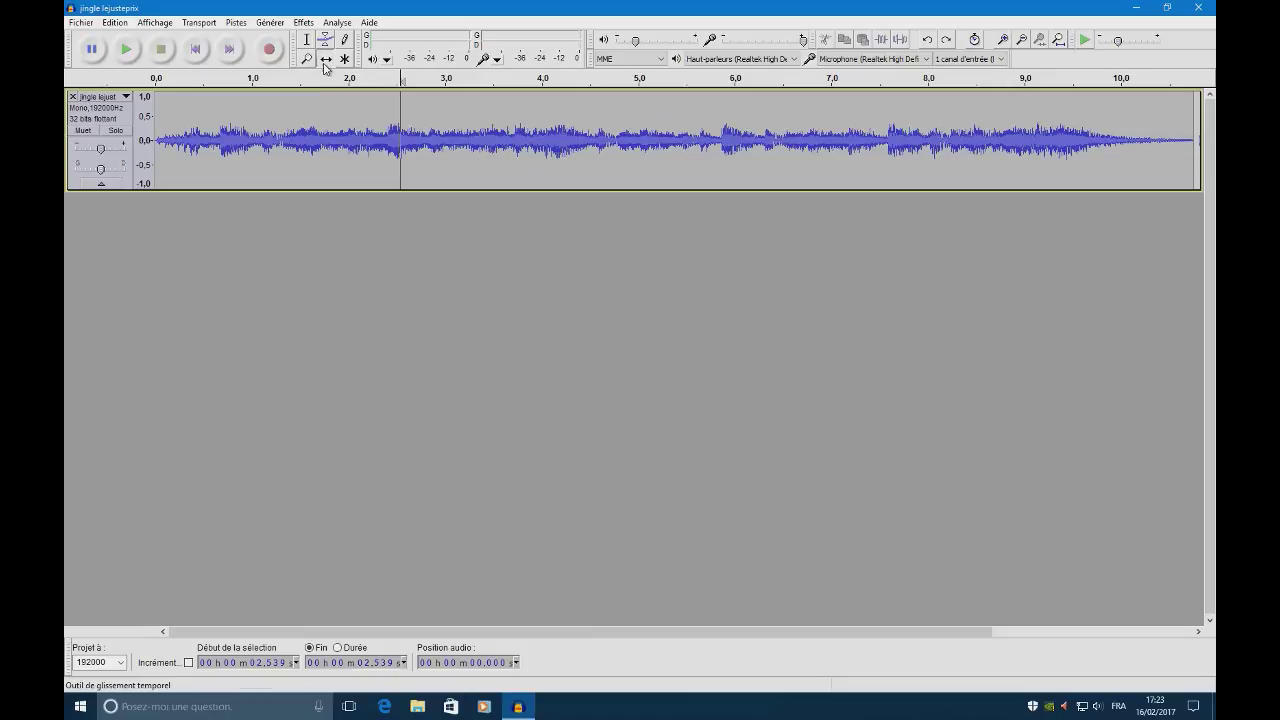
mouse_move(328, 133)
left_mouse_down()
mouse_move(460, 135)
mouse_move(221, 138)
mouse_move(474, 138)
mouse_move(351, 138)
left_mouse_up()
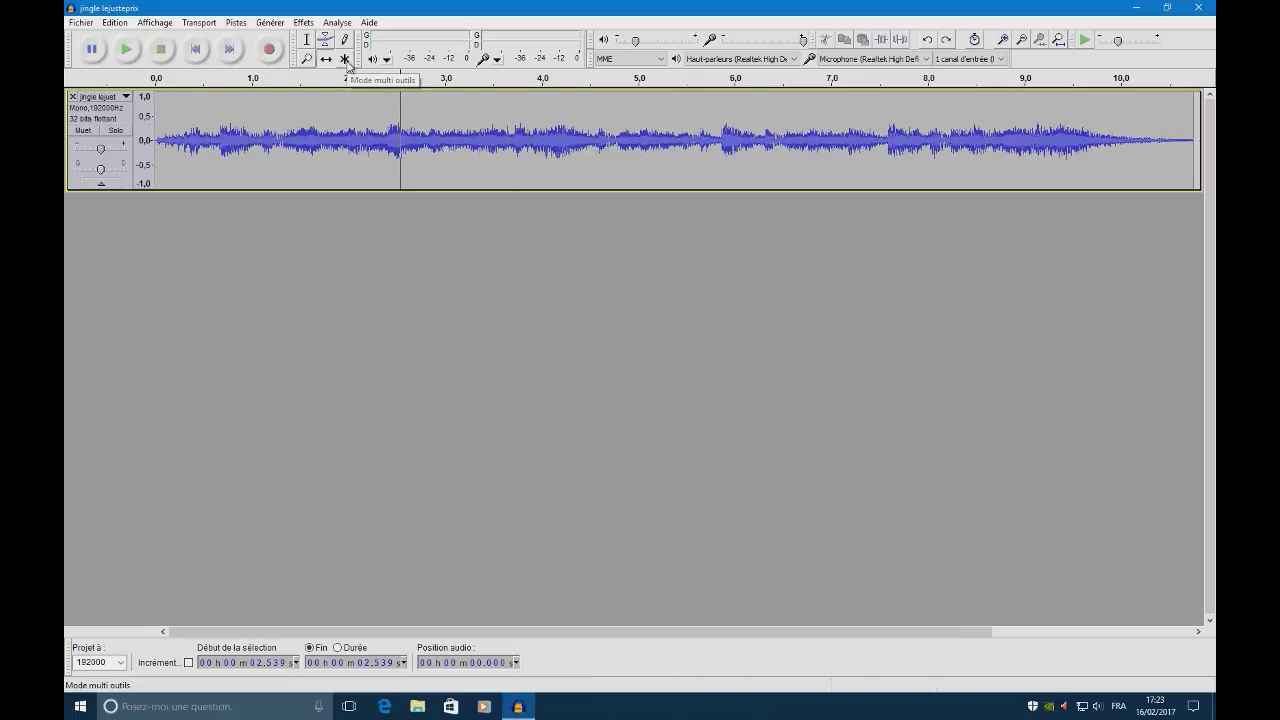
Step: In multi-tool mode, select the whole jingle, reselect only about 2.45 s to 5.88 s, and try adjusting its volume envelope
left_click(345, 59)
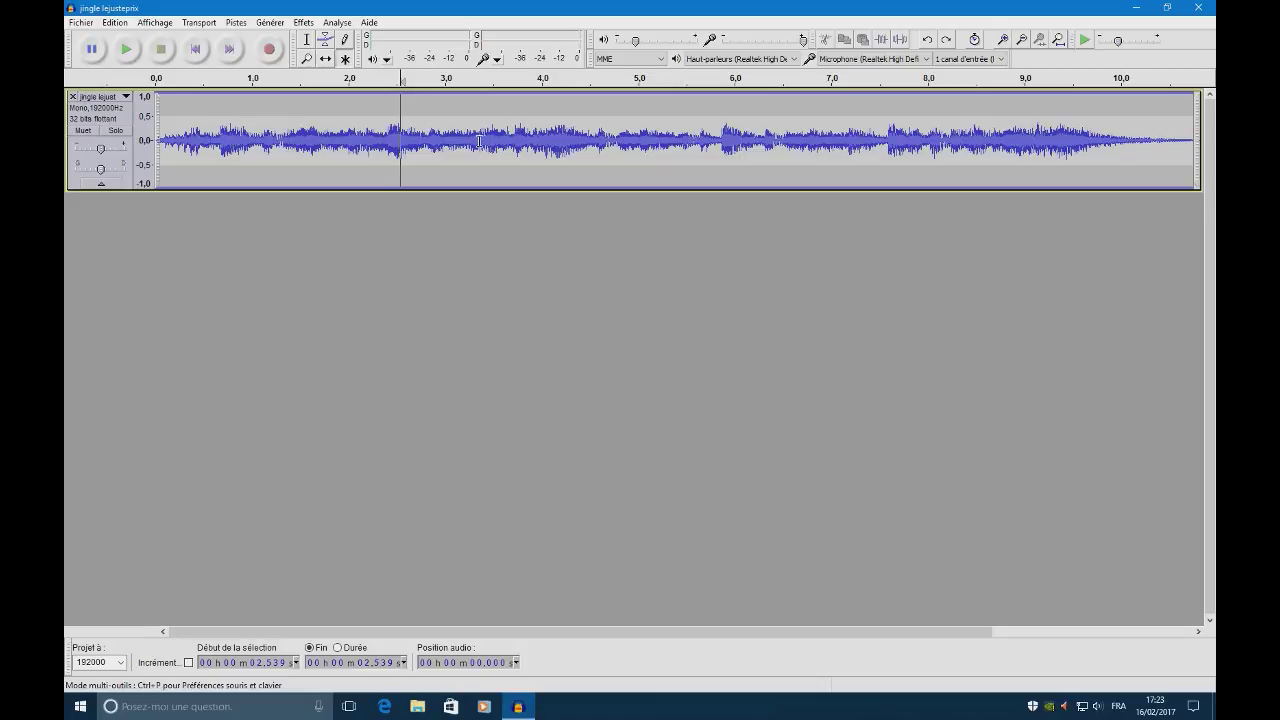
double_click(430, 143)
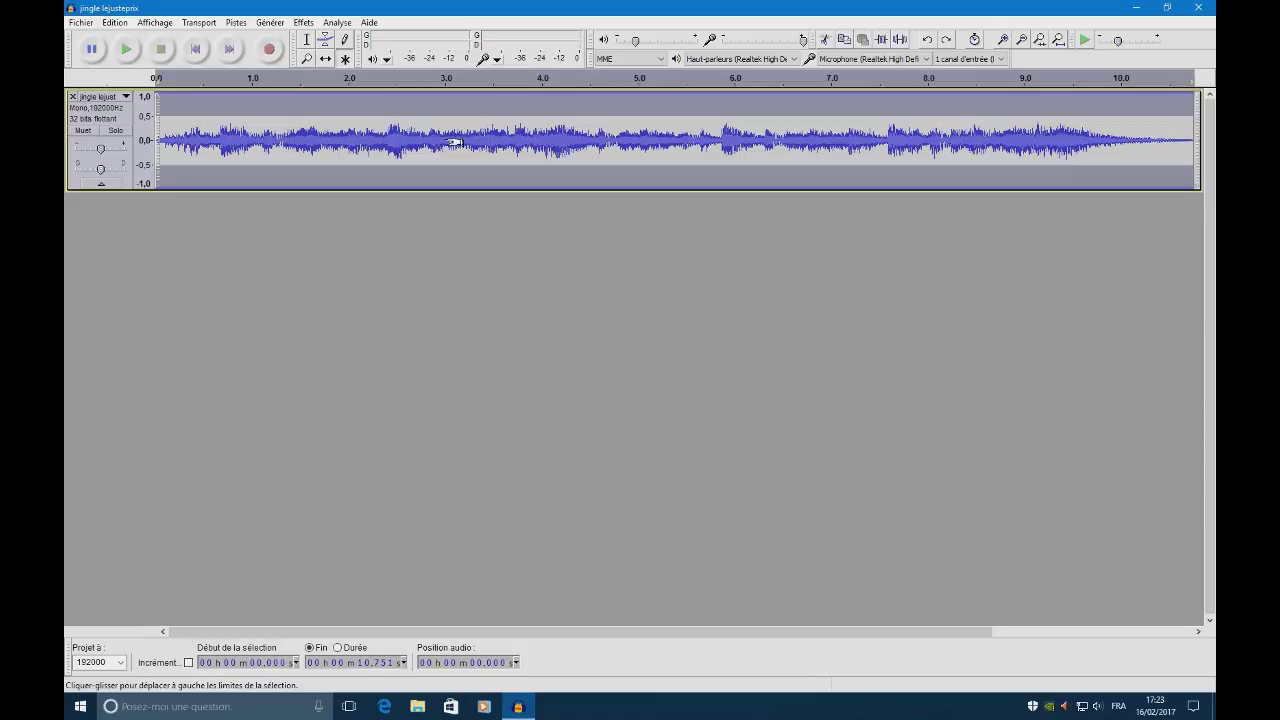
left_click_drag(390, 143, 722, 145)
mouse_move(353, 113)
left_mouse_down()
mouse_move(352, 100)
mouse_move(349, 147)
mouse_move(352, 82)
mouse_move(359, 100)
left_mouse_up()
key("F6")
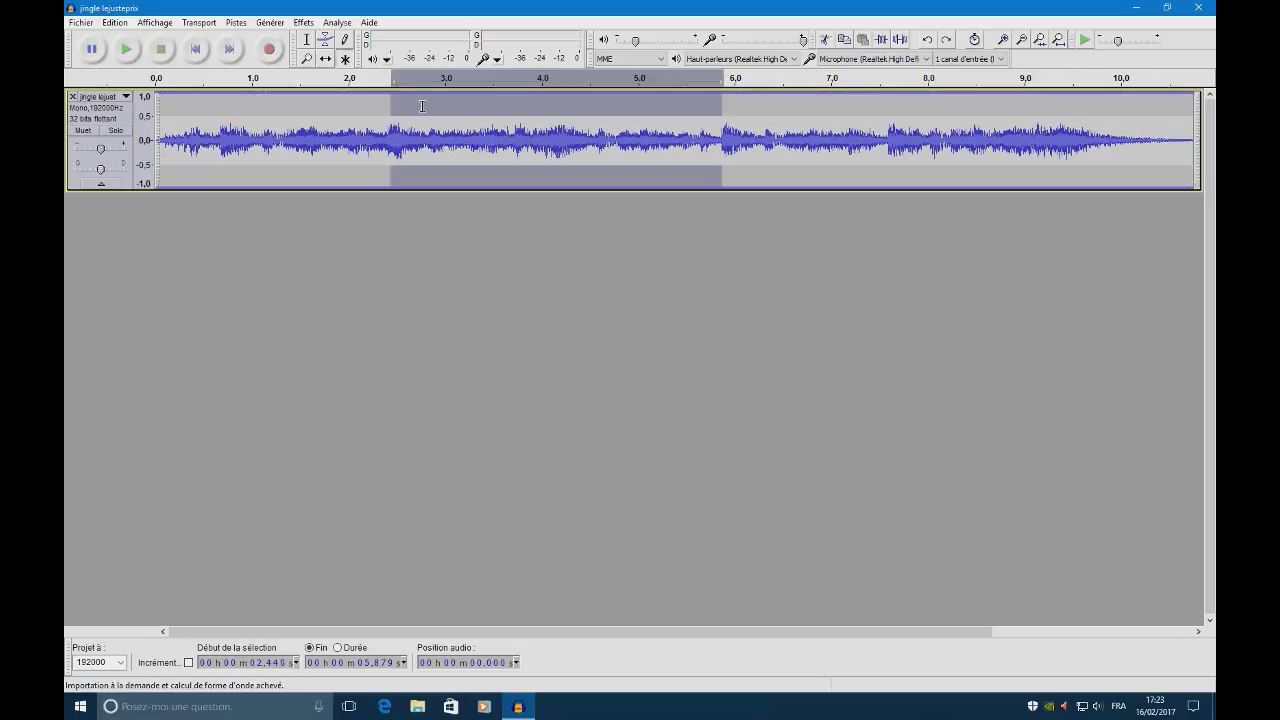
Step: Clear the selection and remove the jingle track from the project
left_click(381, 147)
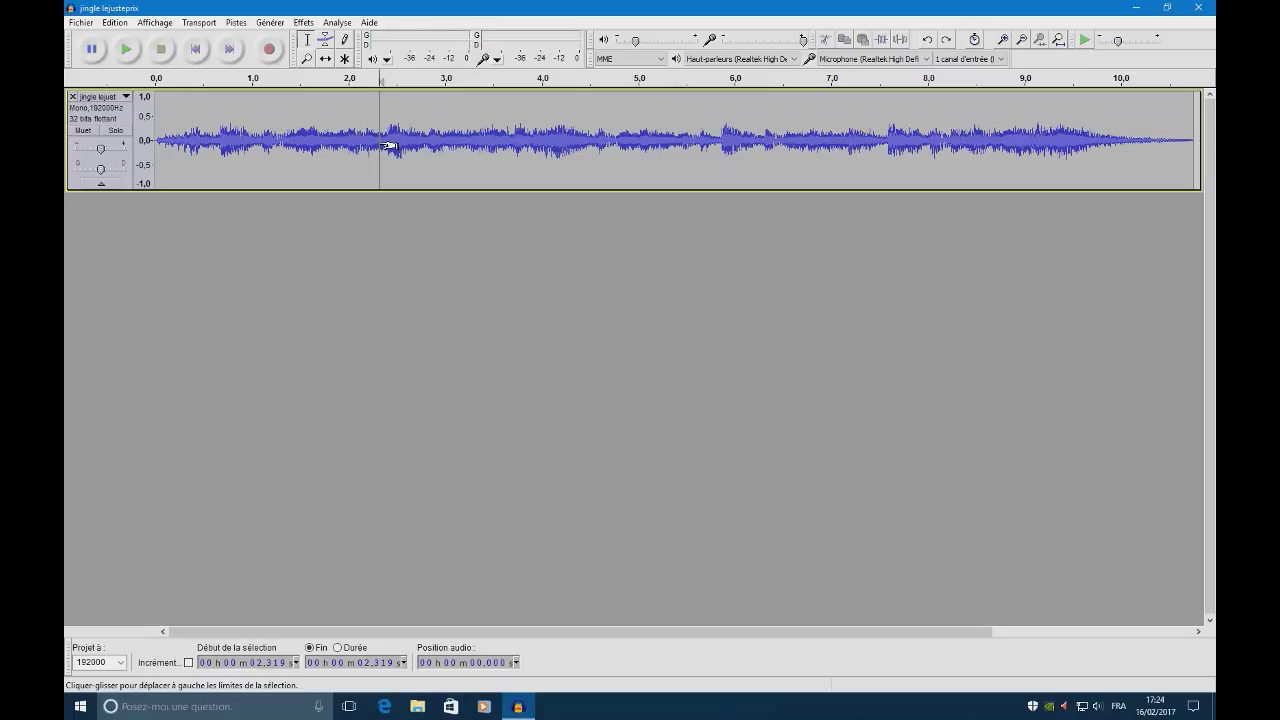
left_click(72, 97)
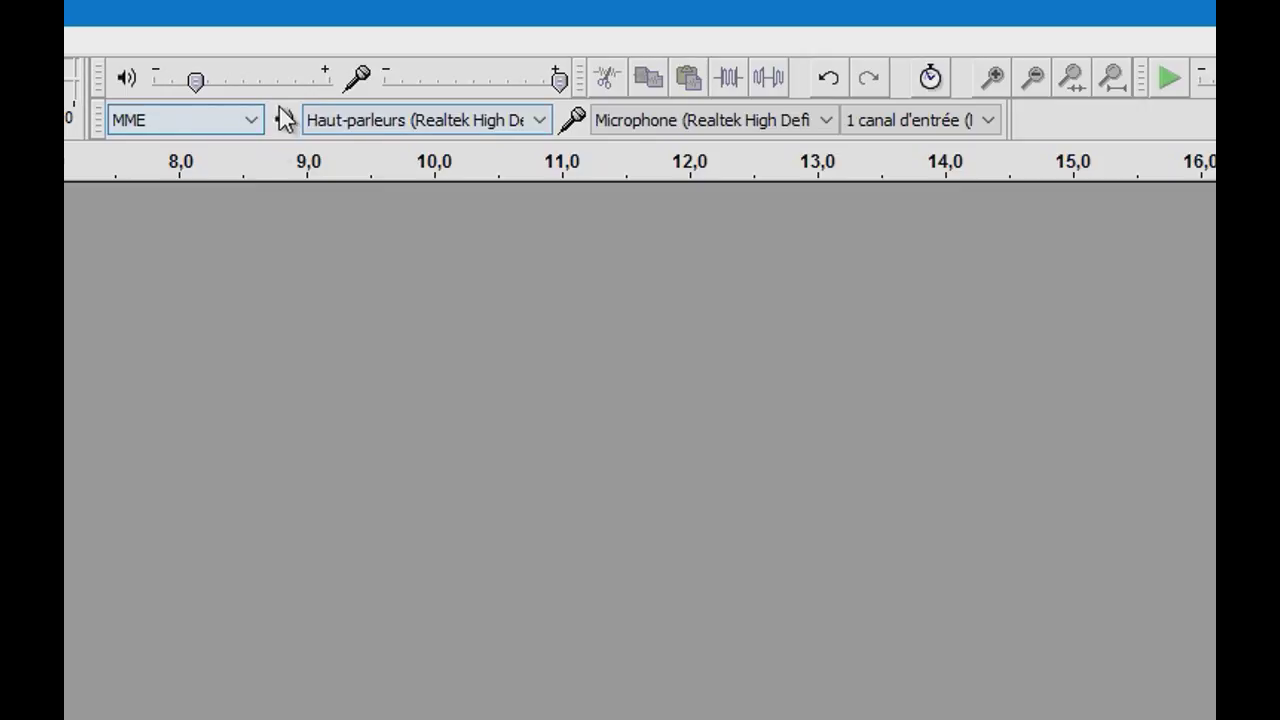
Step: Set the audio host to MME and the playback device to Haut-parleurs (Realtek)
left_click(241, 128)
left_click(243, 137)
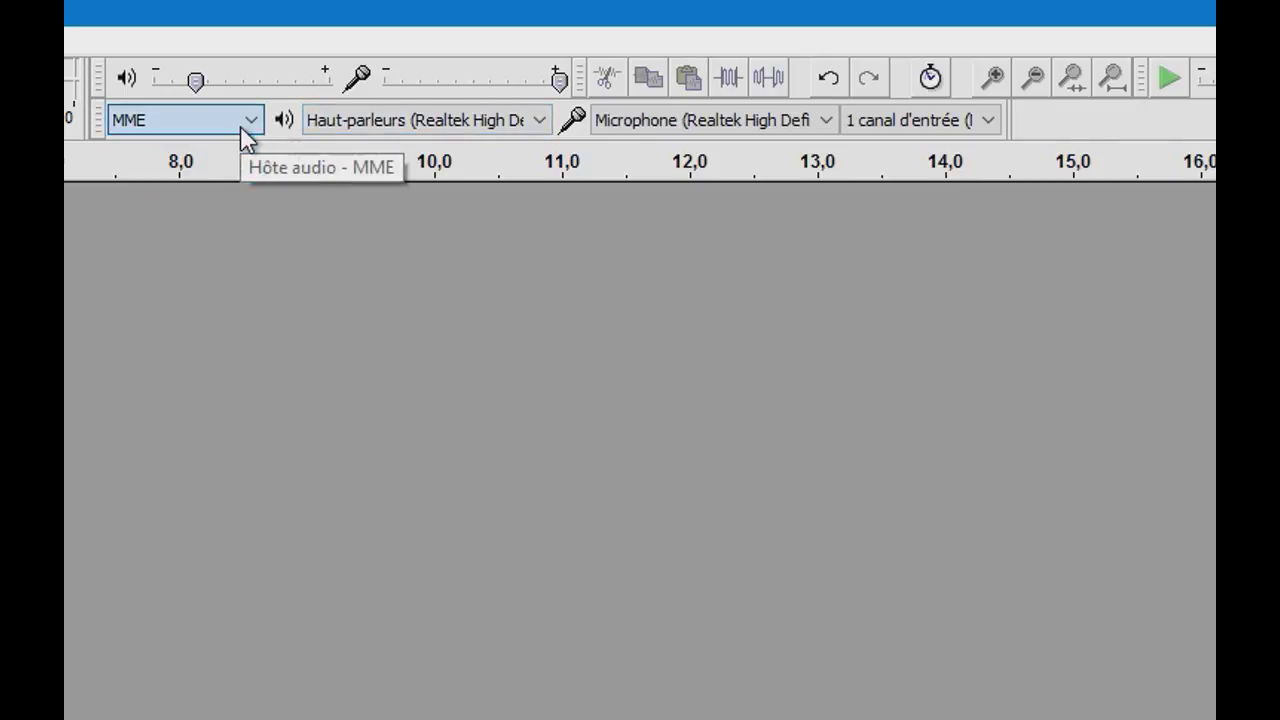
left_click(318, 120)
left_click(390, 166)
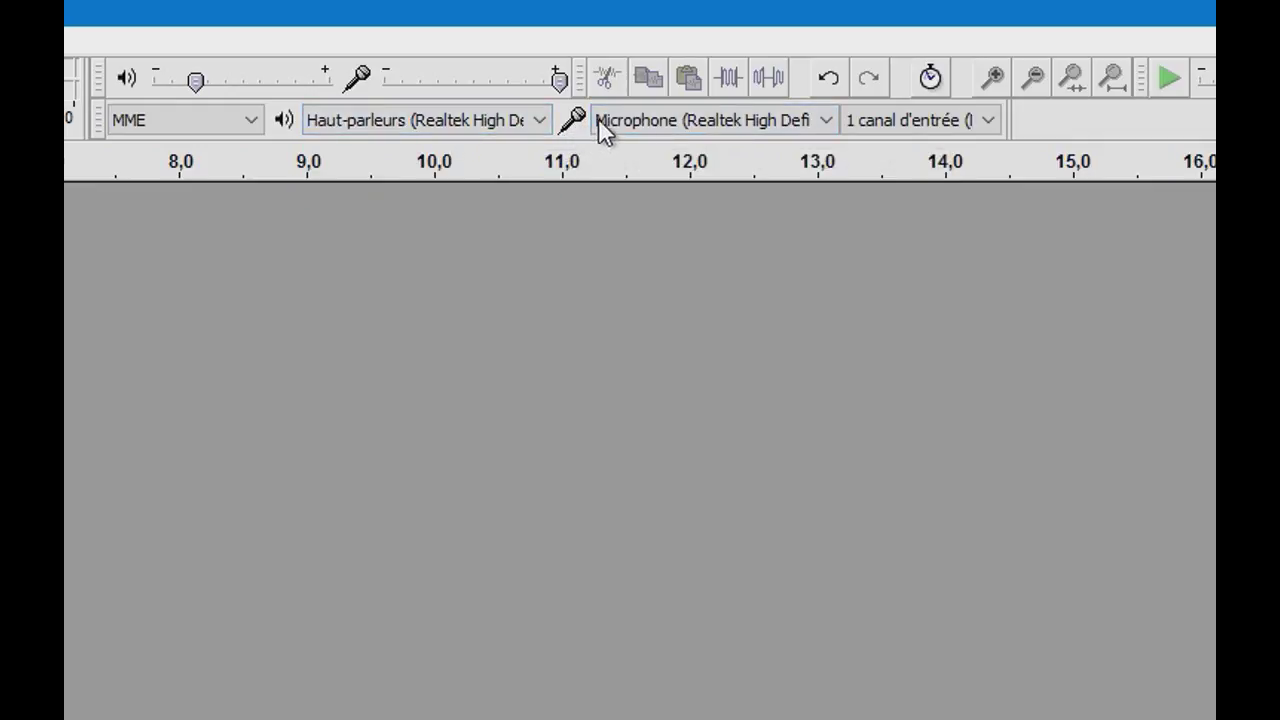
Step: Set the recording device to Microphone (Realtek) with 1 mono input channel
left_click(656, 122)
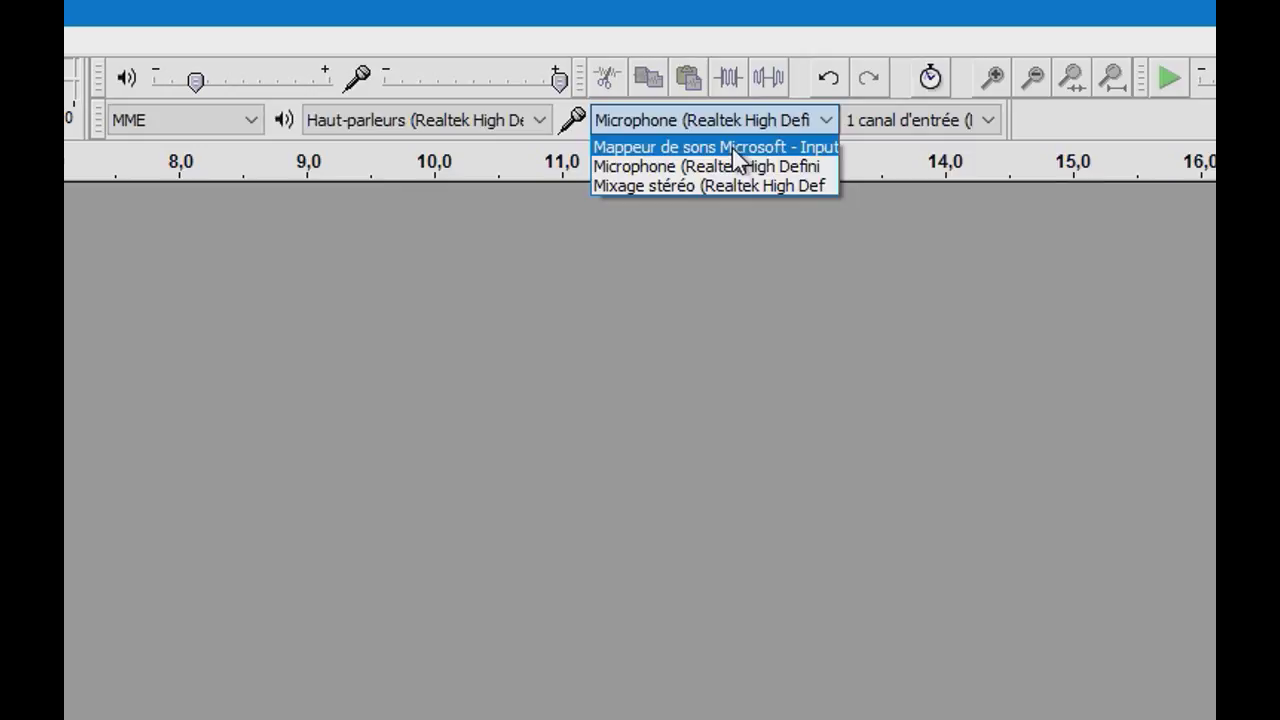
left_click(645, 170)
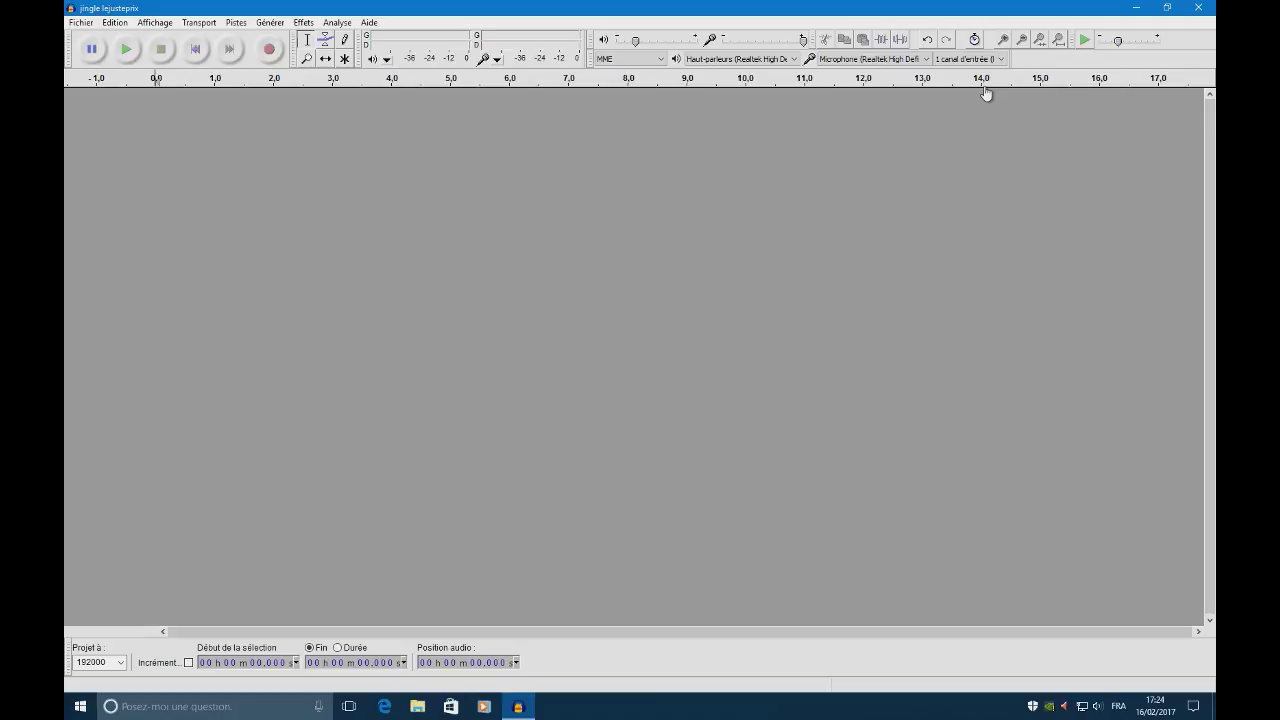
left_click(968, 60)
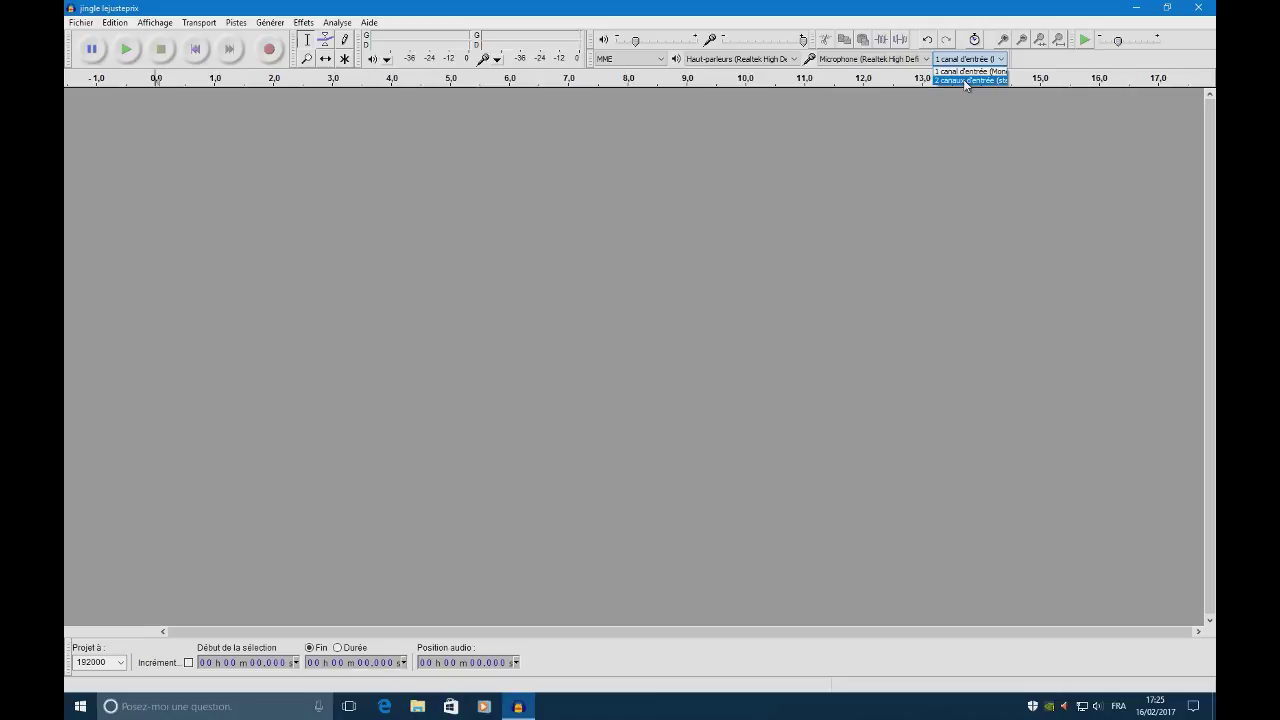
left_click(973, 74)
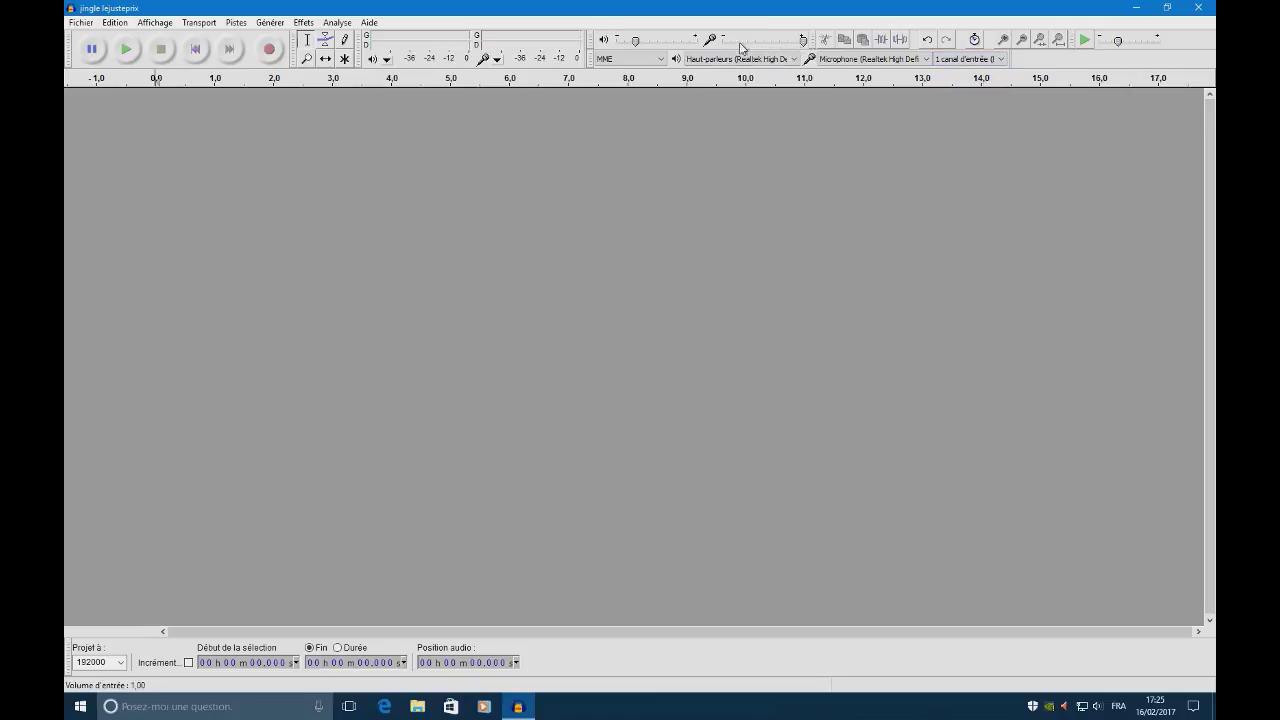
Step: Adjust the microphone input volume and start recording a new mono voice track
left_click_drag(803, 40, 790, 45)
left_click(270, 50)
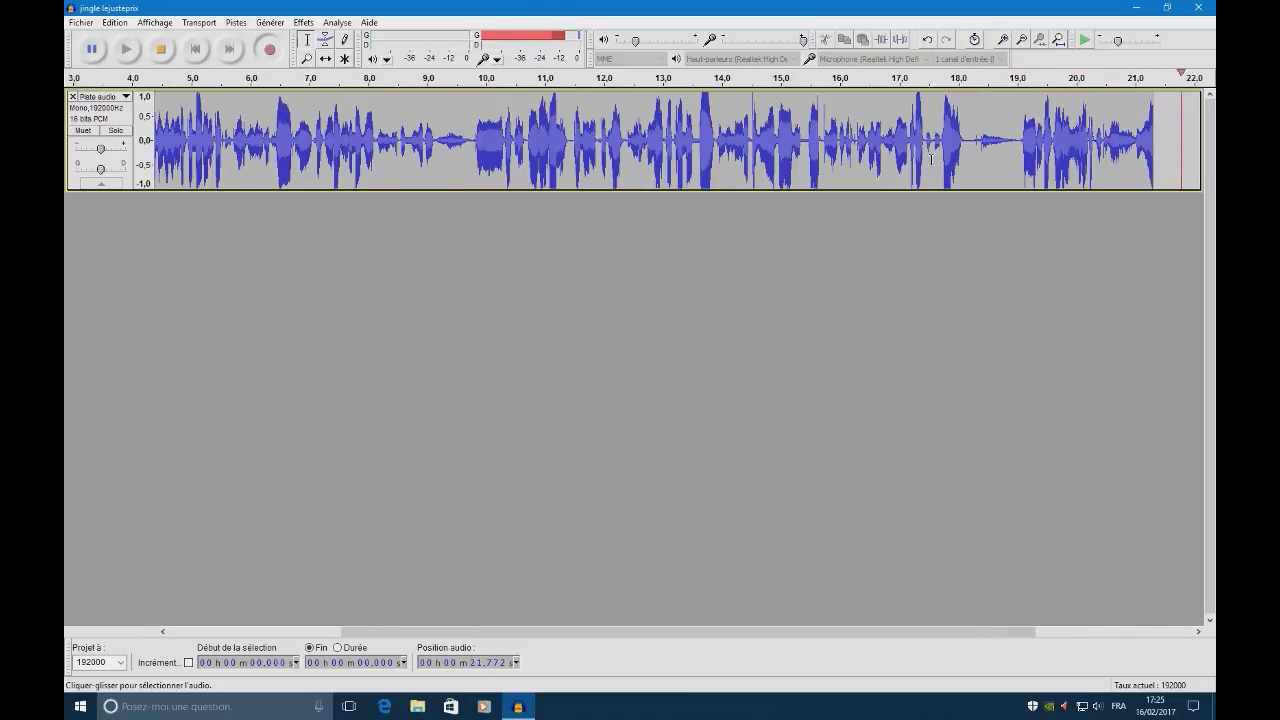
Step: Stop the microphone recording and return to the start of the new voice track
left_click(162, 50)
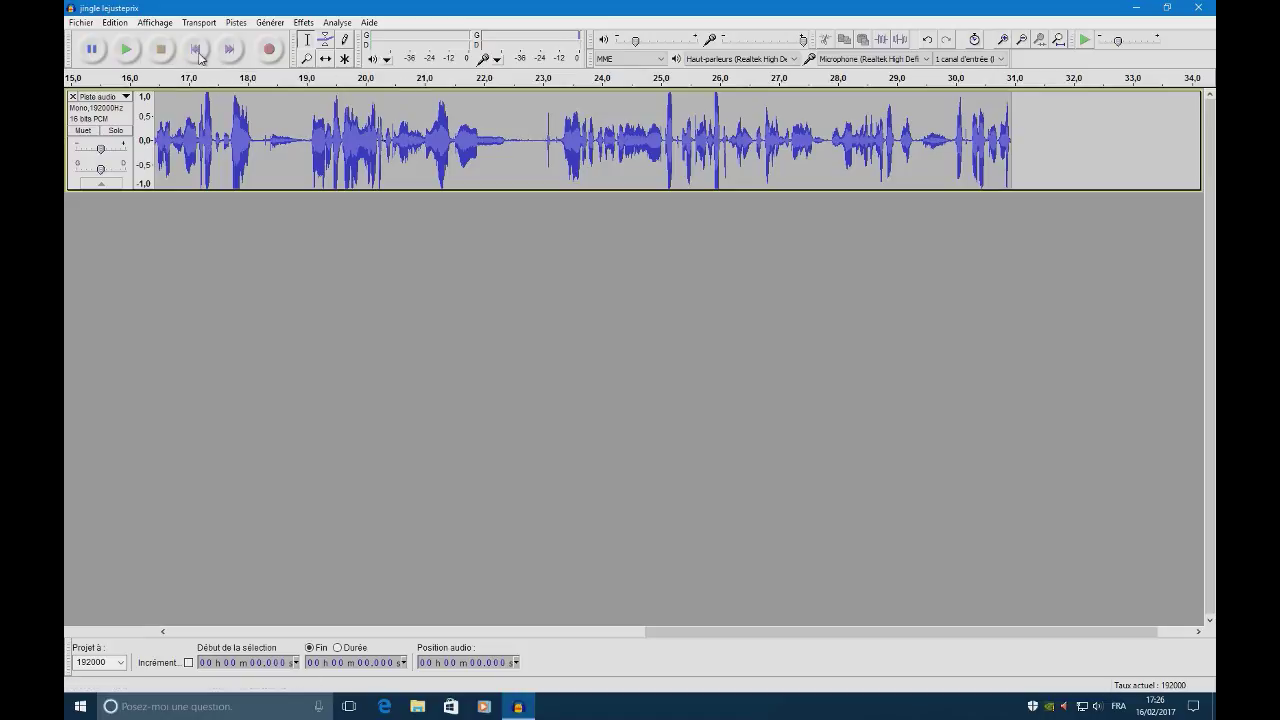
left_click(199, 52)
Step: Try selecting the passage from 4.063 to 8.719 s, and try the Envelope tool on the voice track near 3.4 s
left_click_drag(396, 145, 670, 148)
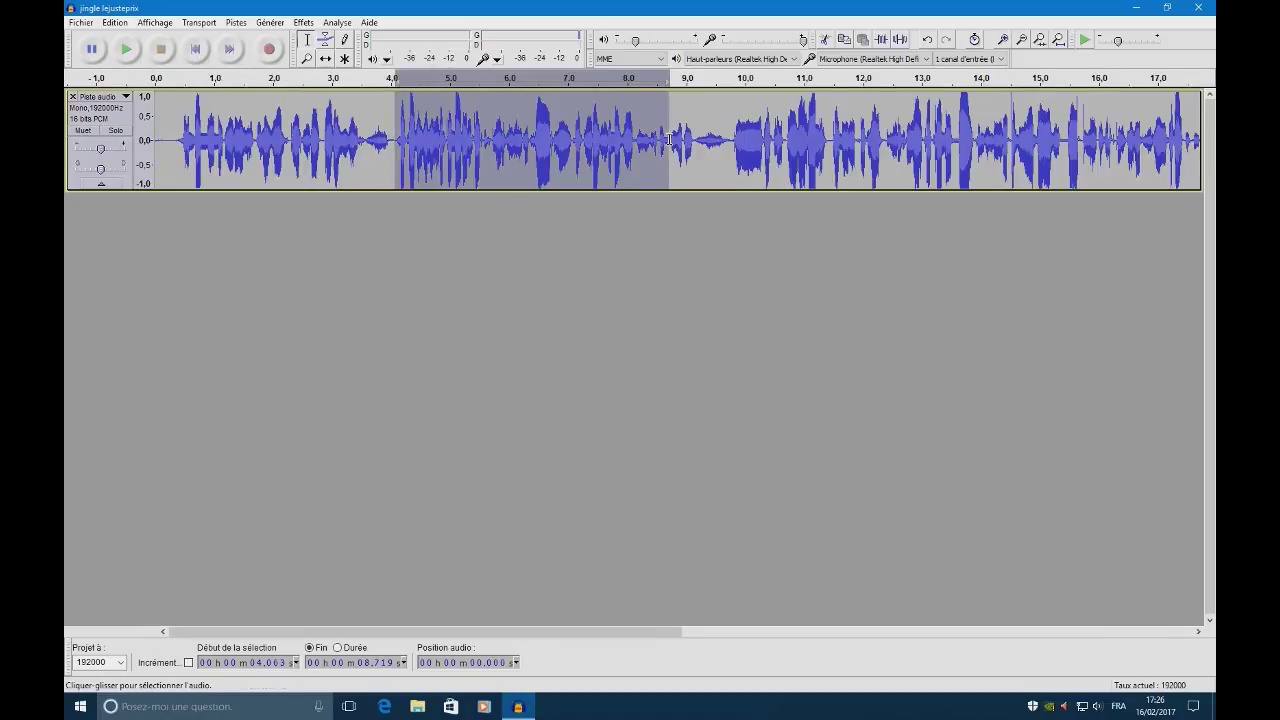
left_click(382, 140)
left_click(325, 39)
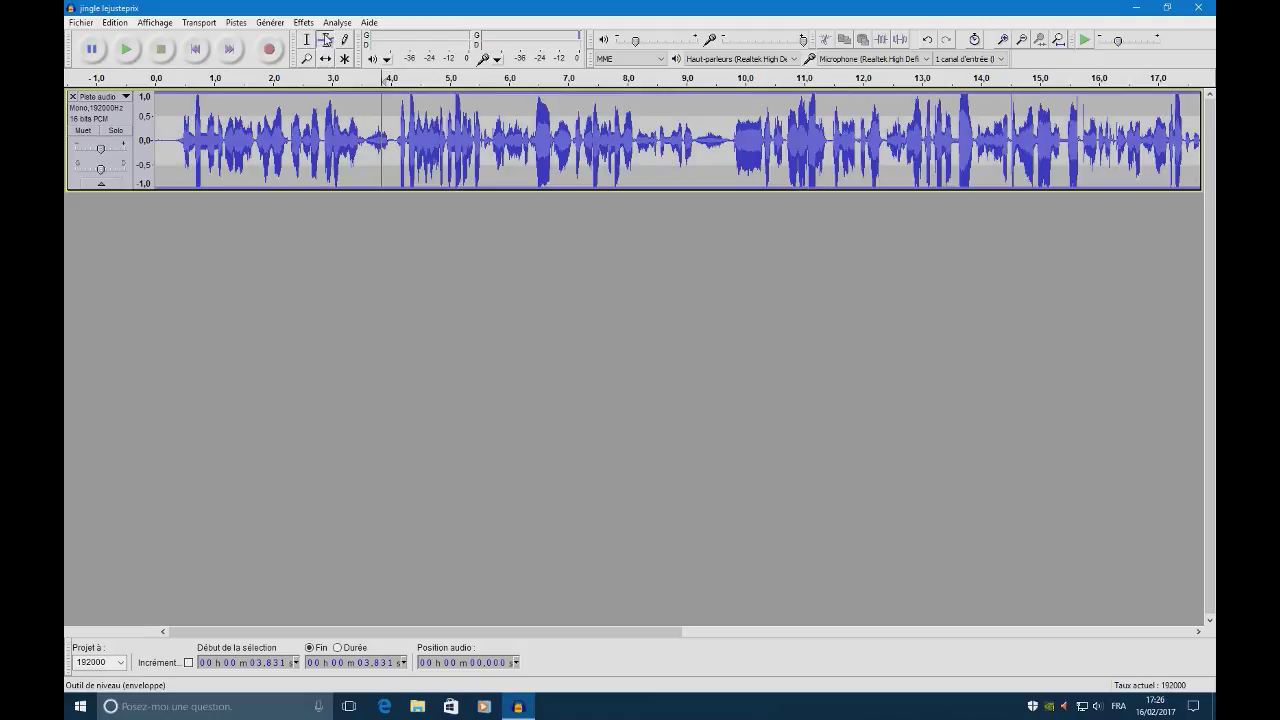
mouse_move(354, 96)
left_mouse_down()
mouse_move(347, 128)
mouse_move(360, 78)
left_mouse_up()
Step: Try the voice track's mute and solo toggles and its gain control
left_click(83, 130)
left_click(83, 130)
left_click(113, 131)
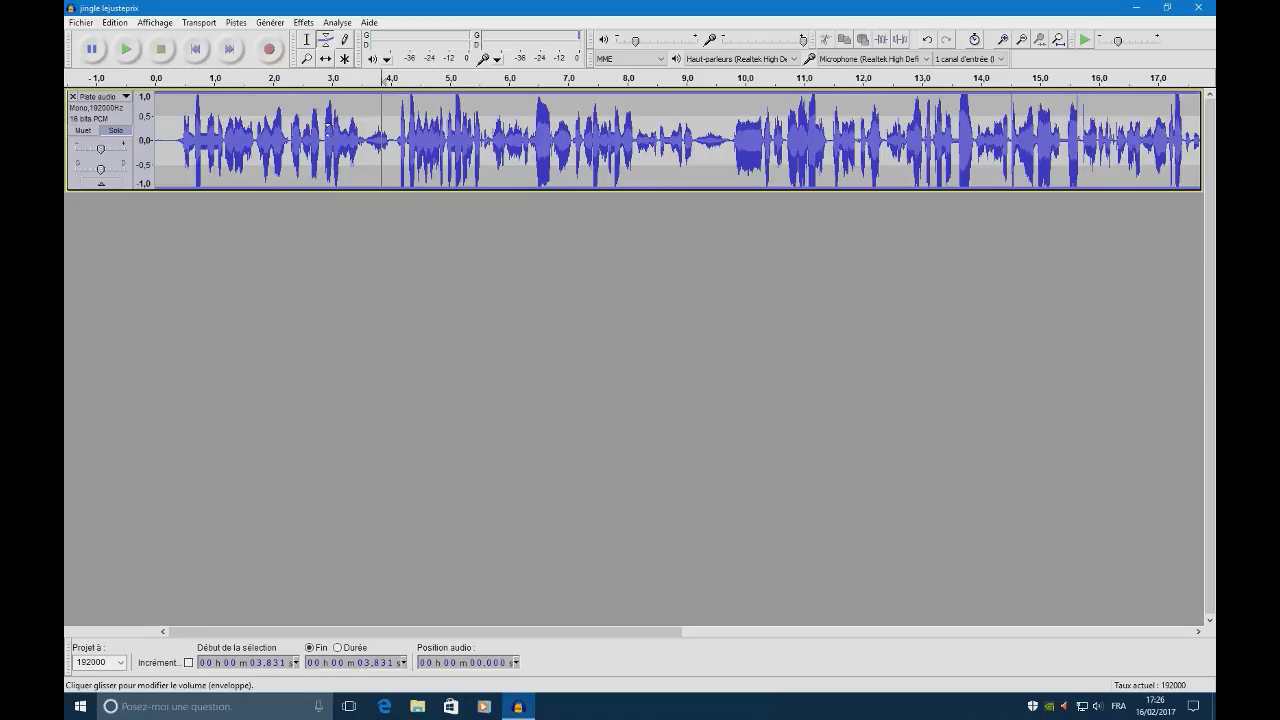
mouse_move(100, 149)
left_mouse_down()
mouse_move(117, 153)
mouse_move(100, 160)
left_mouse_up()
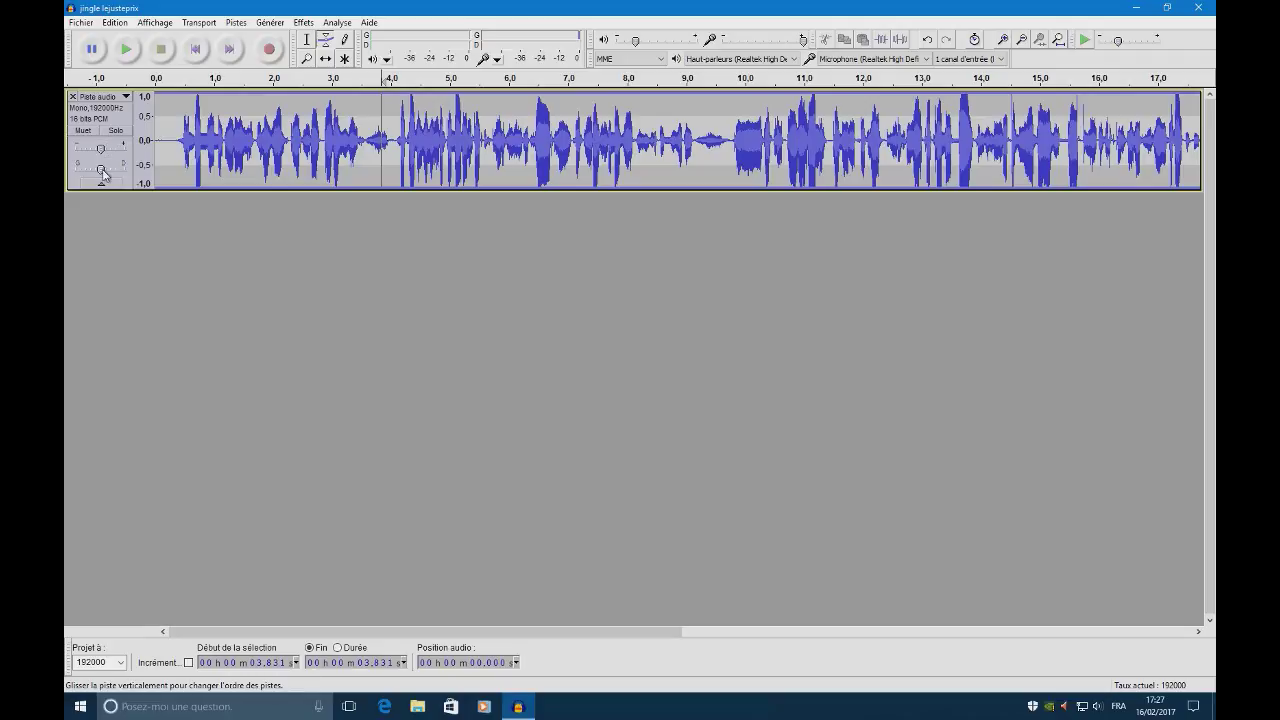
mouse_move(102, 178)
Step: Try the Spectre logarithmique décimal display on the voice track, and restore the Forme d'onde display
left_click(100, 96)
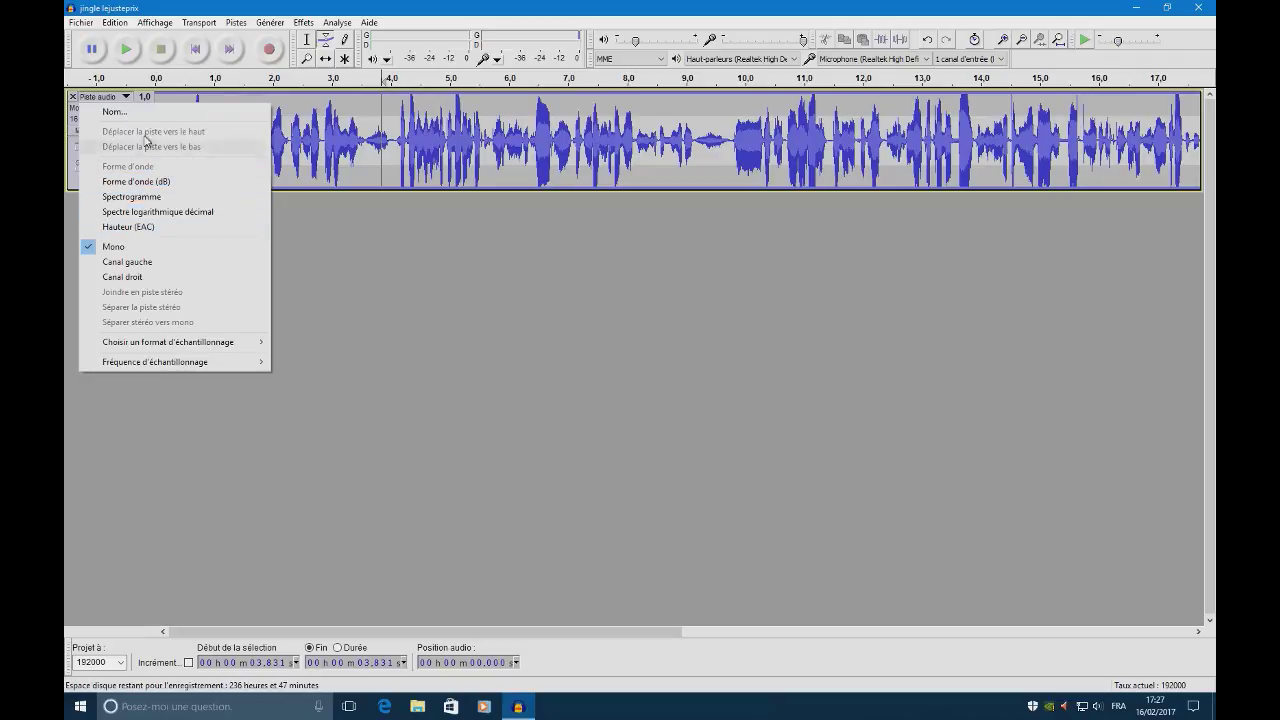
left_click(160, 215)
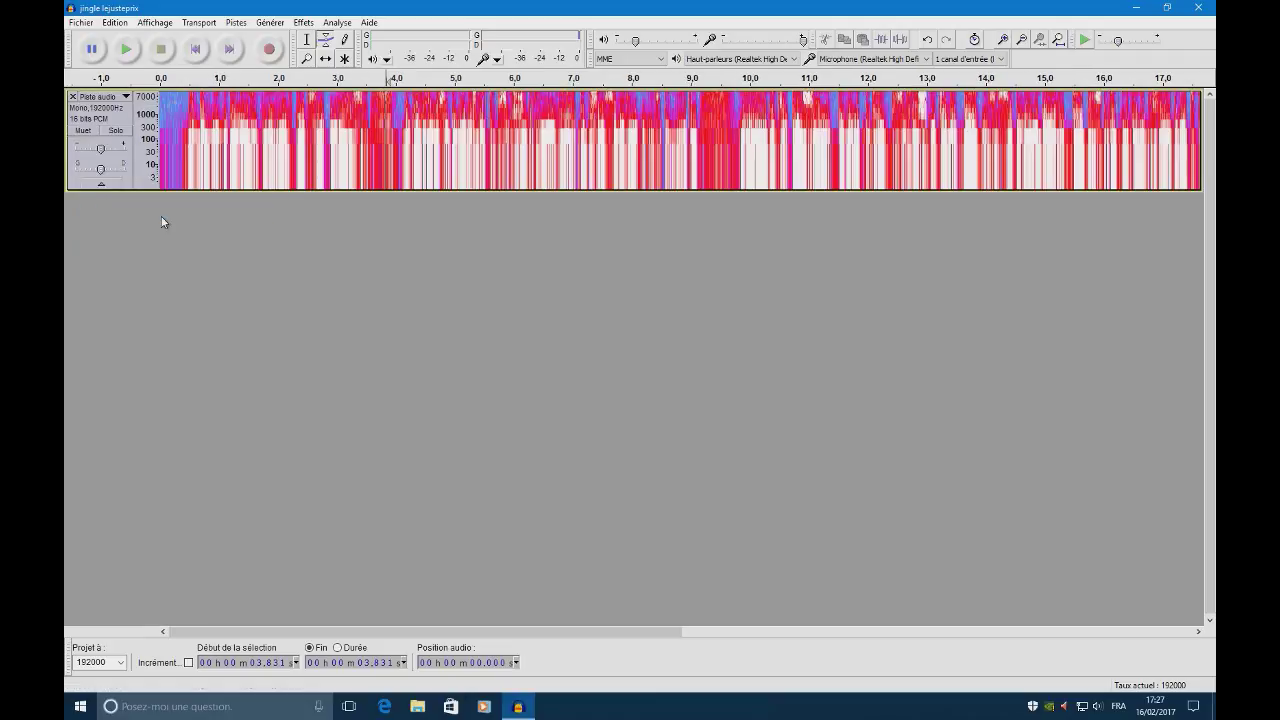
left_click(124, 98)
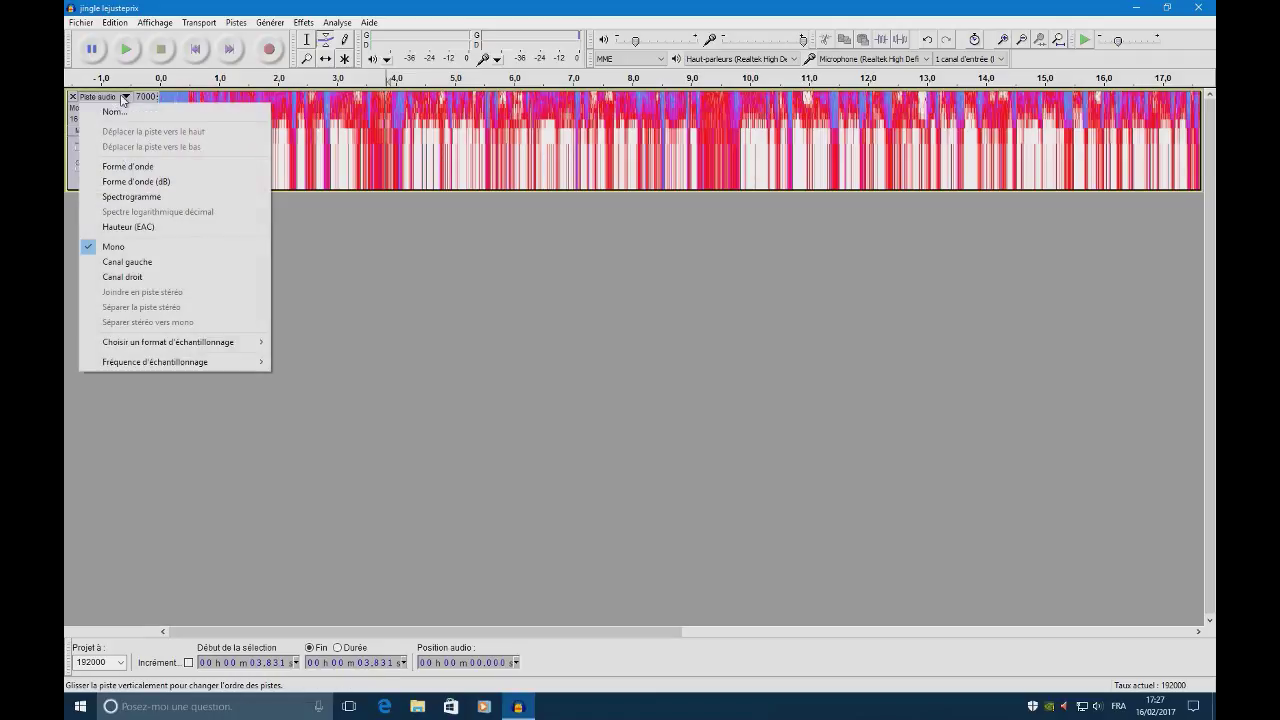
left_click(150, 166)
Step: Set the voice track's sample rate to 384000 Hz
left_click(126, 97)
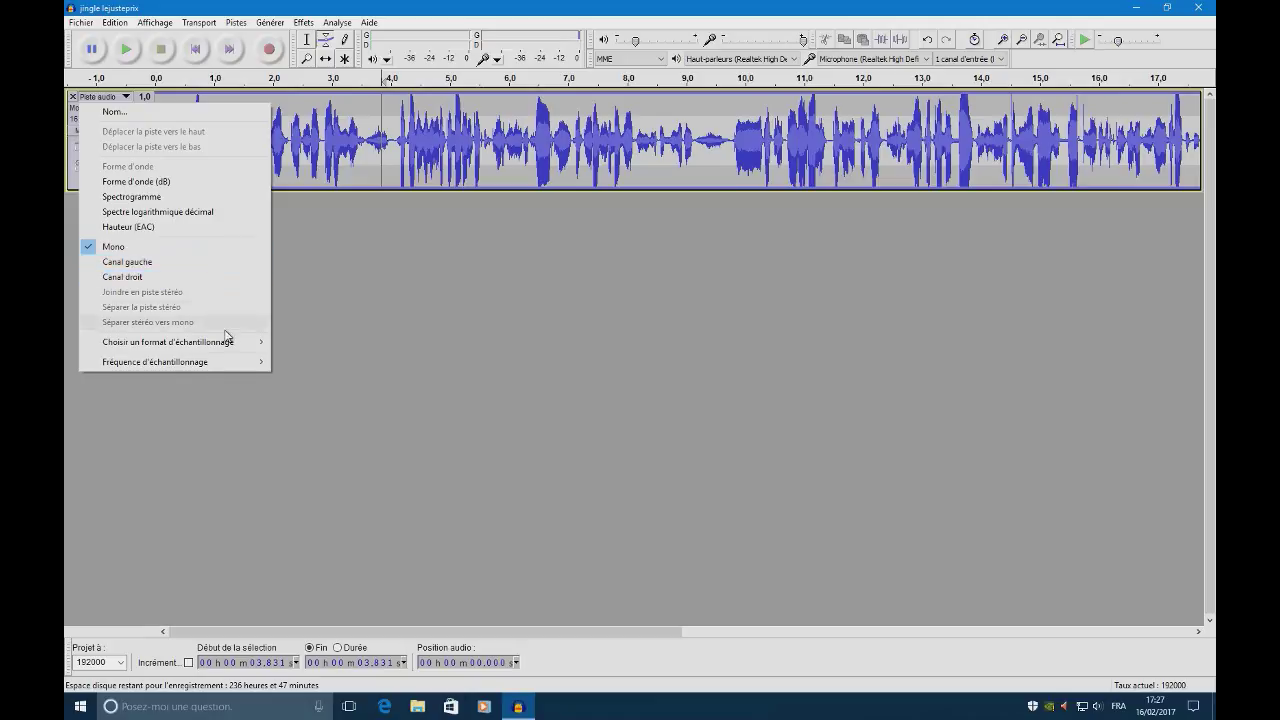
mouse_move(246, 346)
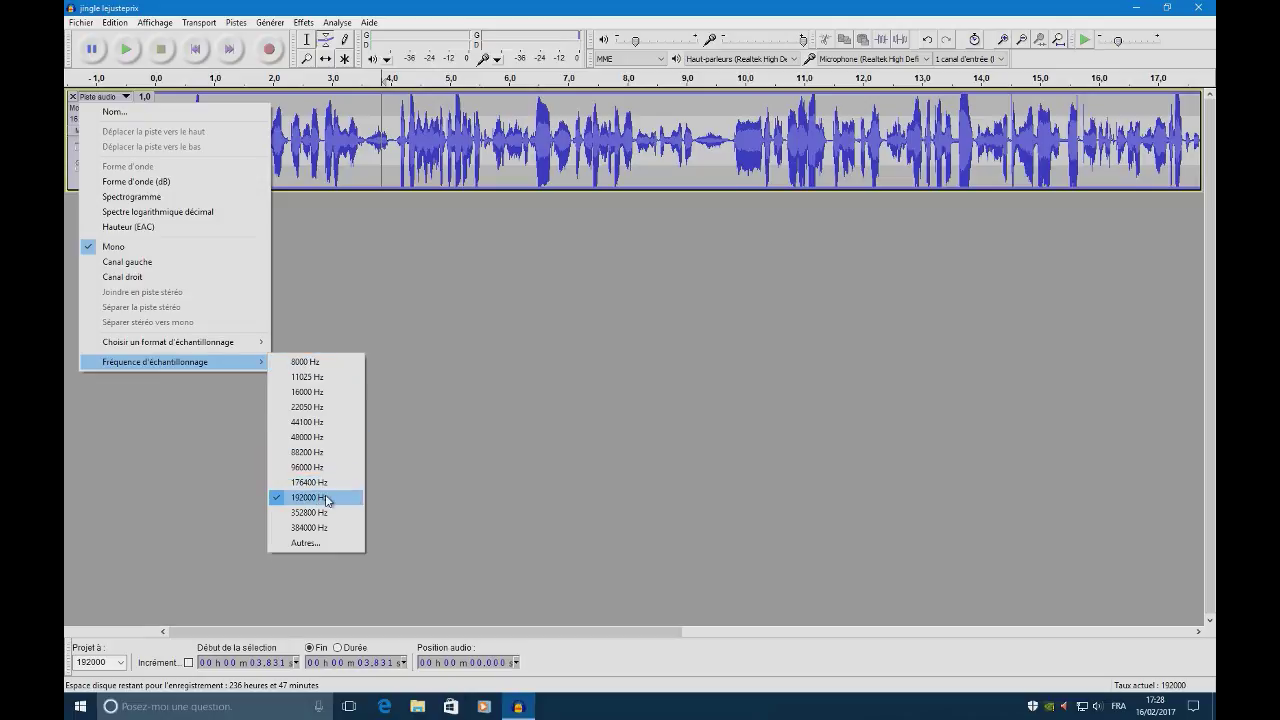
left_click(322, 527)
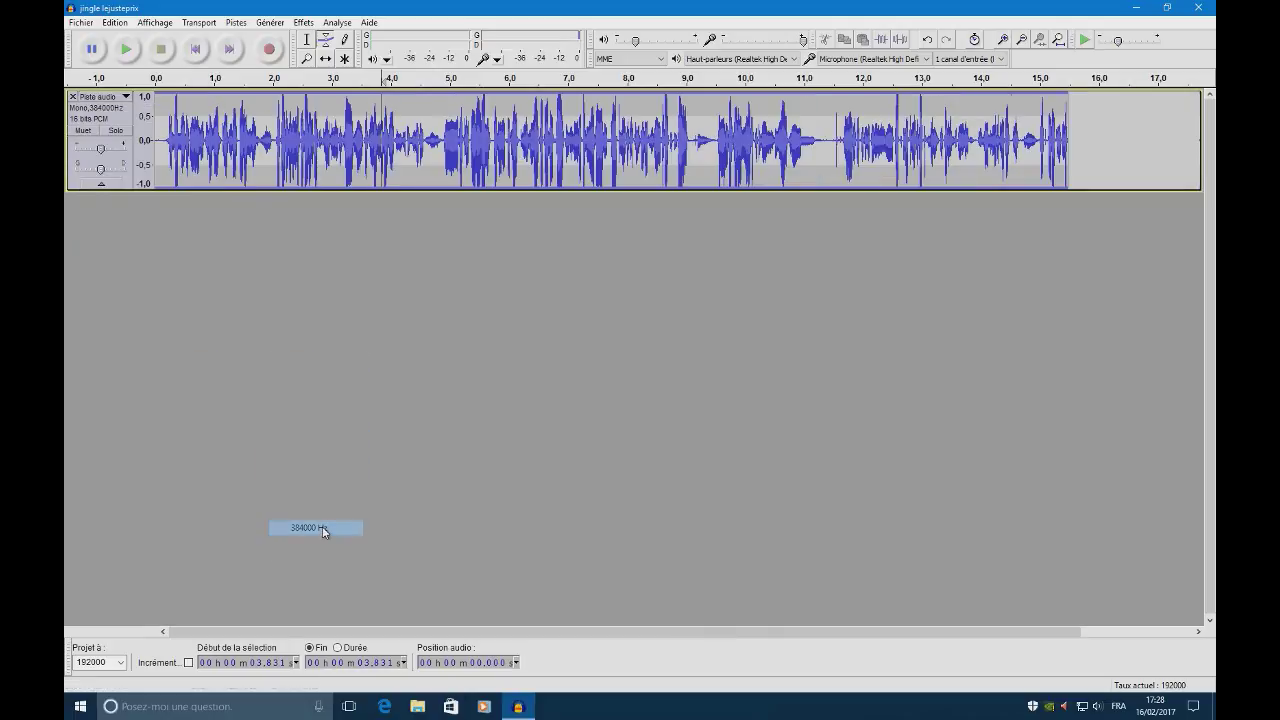
Step: Set the voice track's sample rate to 11025 Hz
left_click(100, 96)
mouse_move(205, 366)
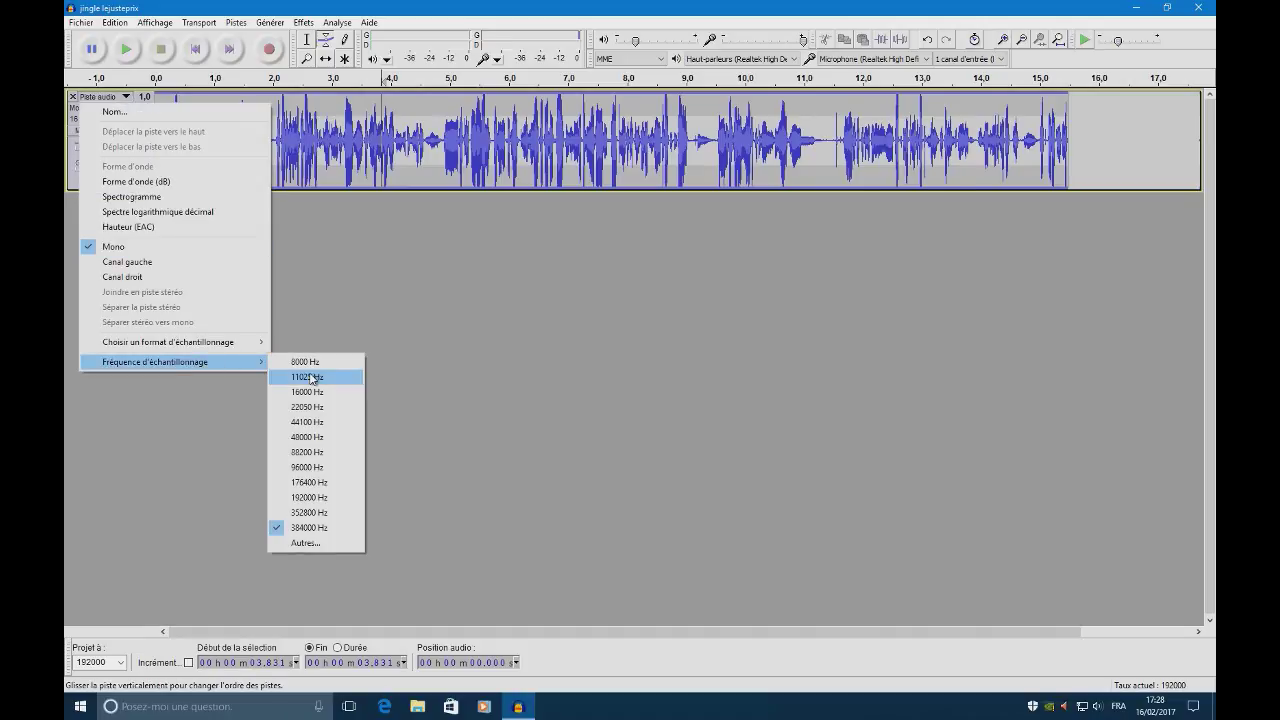
left_click(309, 373)
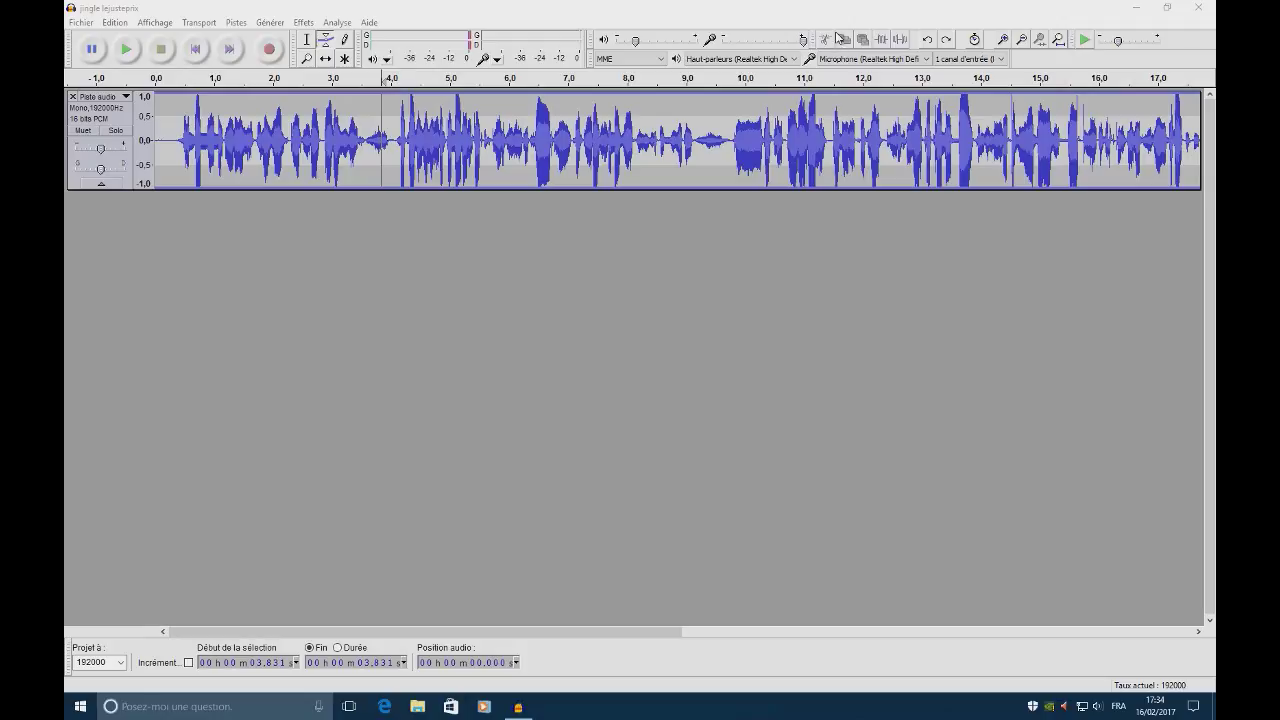
Step: Return to the Selection tool, and try switching track synchronisation on and off
left_click(312, 40)
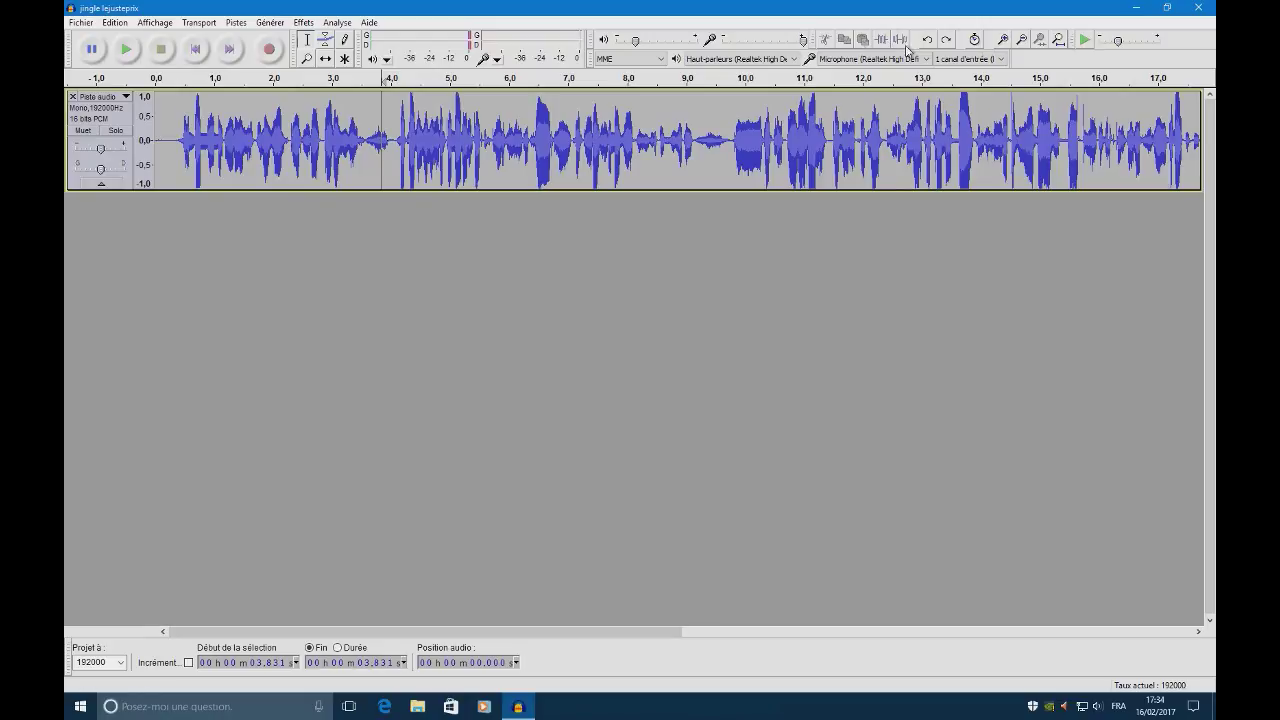
left_click(975, 45)
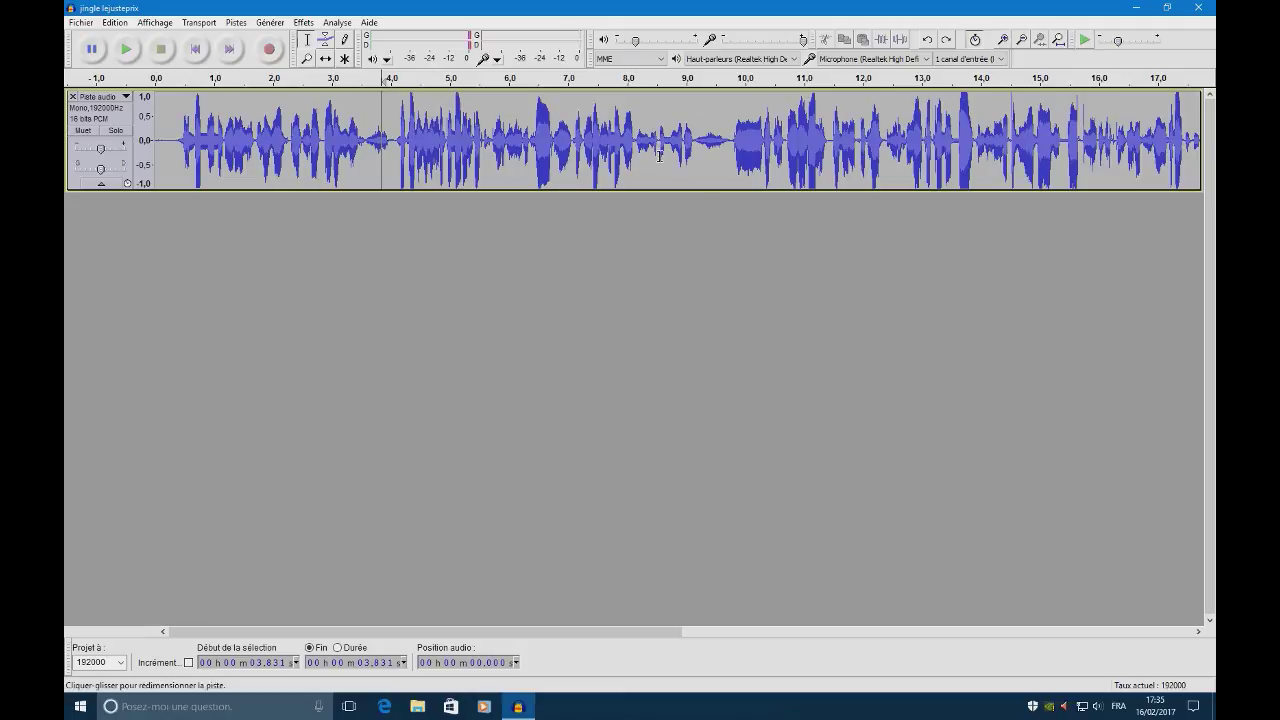
left_click(976, 41)
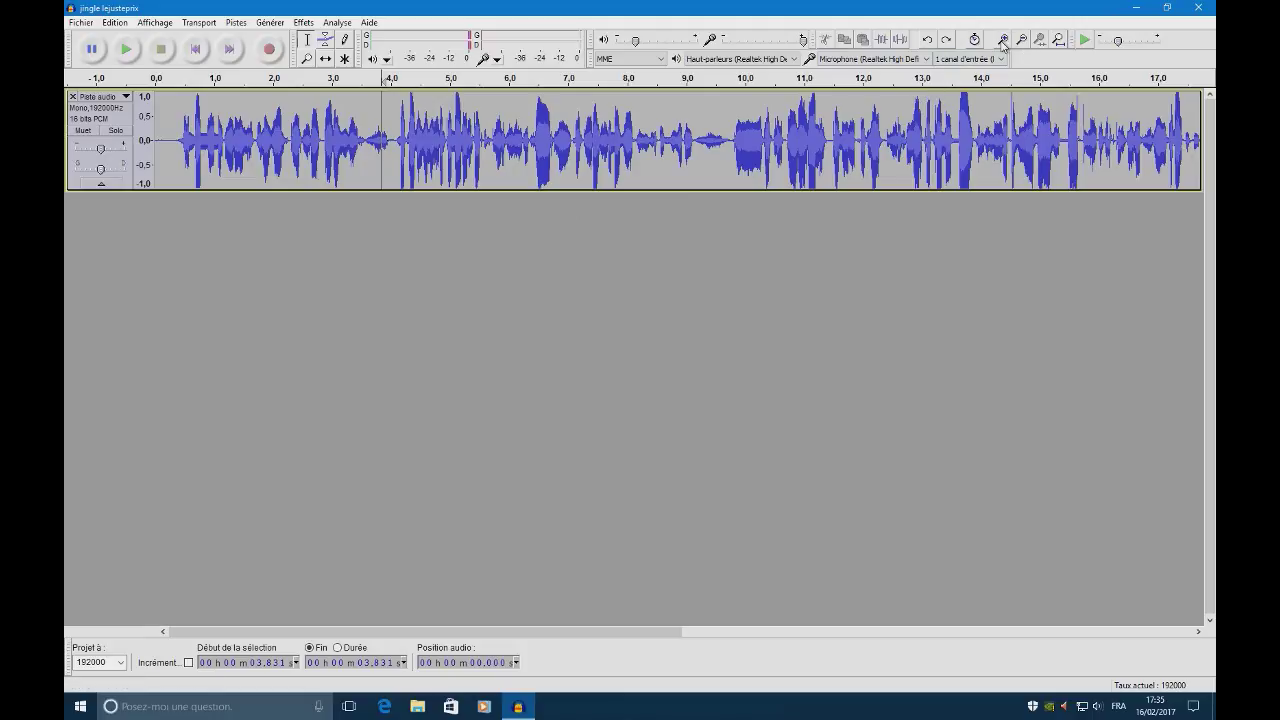
Step: Fit the whole recording in the window and briefly play it with the playback-speed feature
left_click(1058, 41)
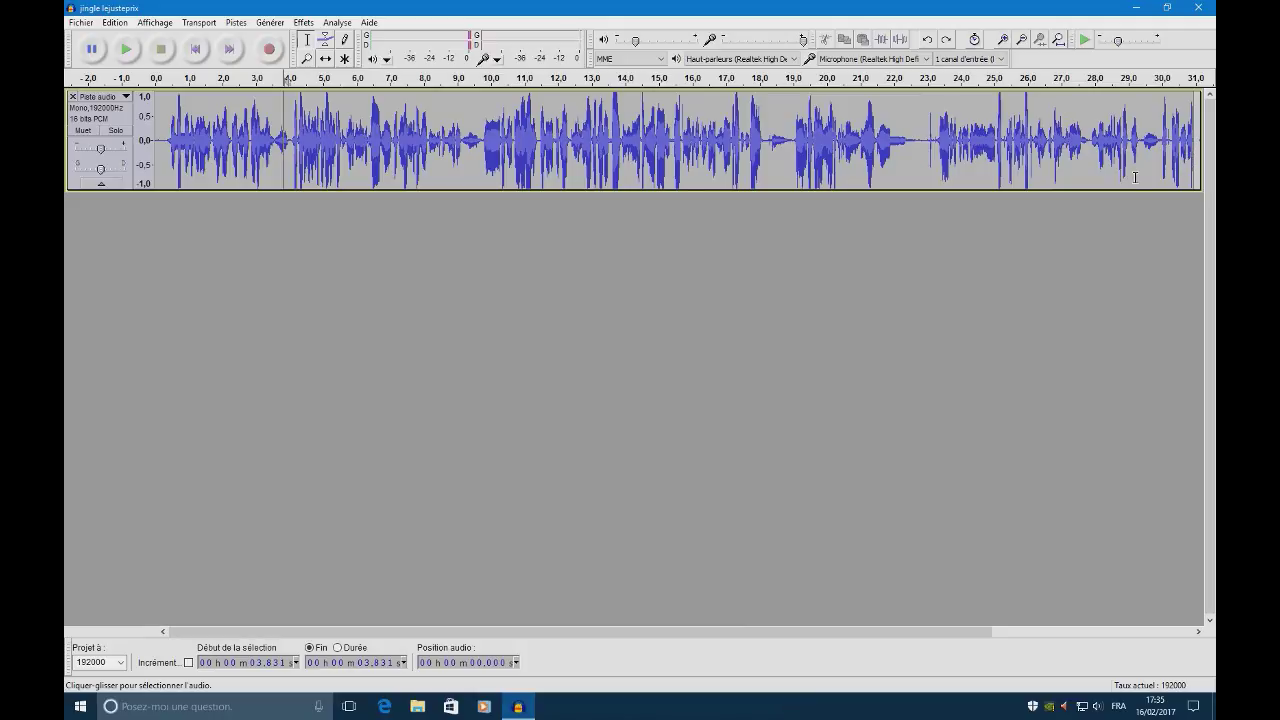
left_click(1084, 40)
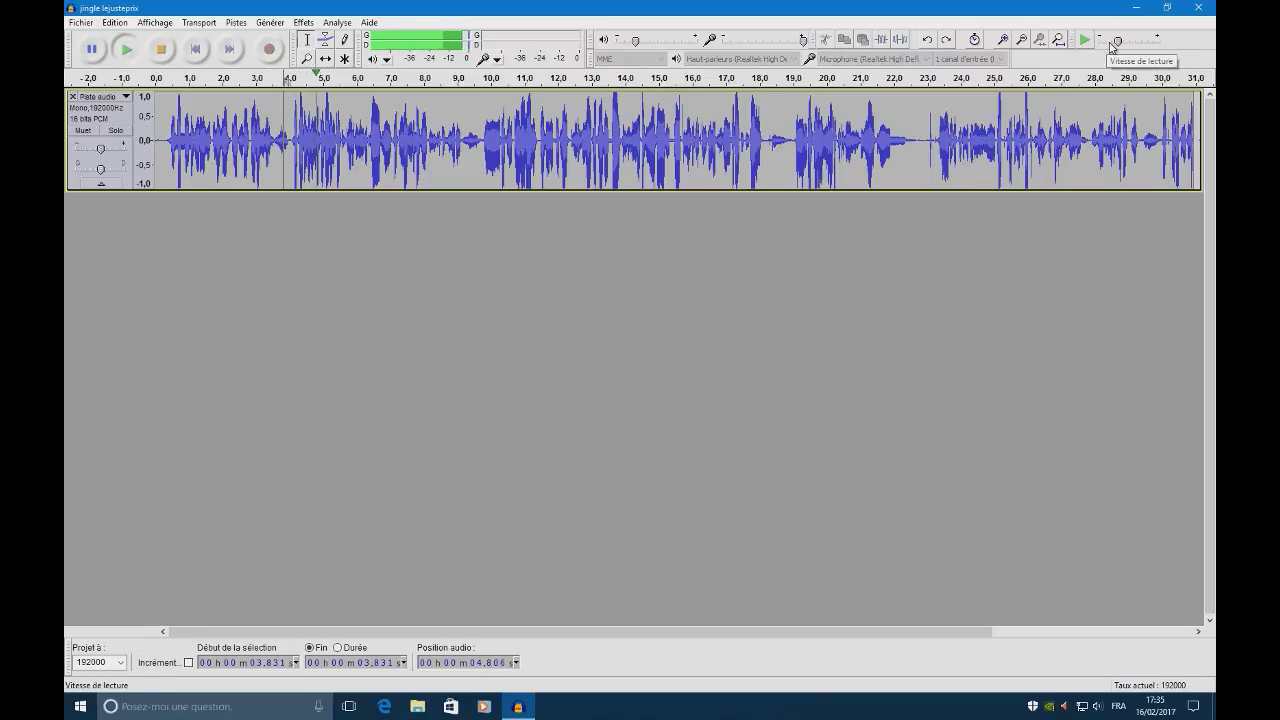
left_click(166, 44)
mouse_move(1121, 45)
left_mouse_down()
mouse_move(1148, 46)
mouse_move(1097, 46)
mouse_move(1123, 46)
left_mouse_up()
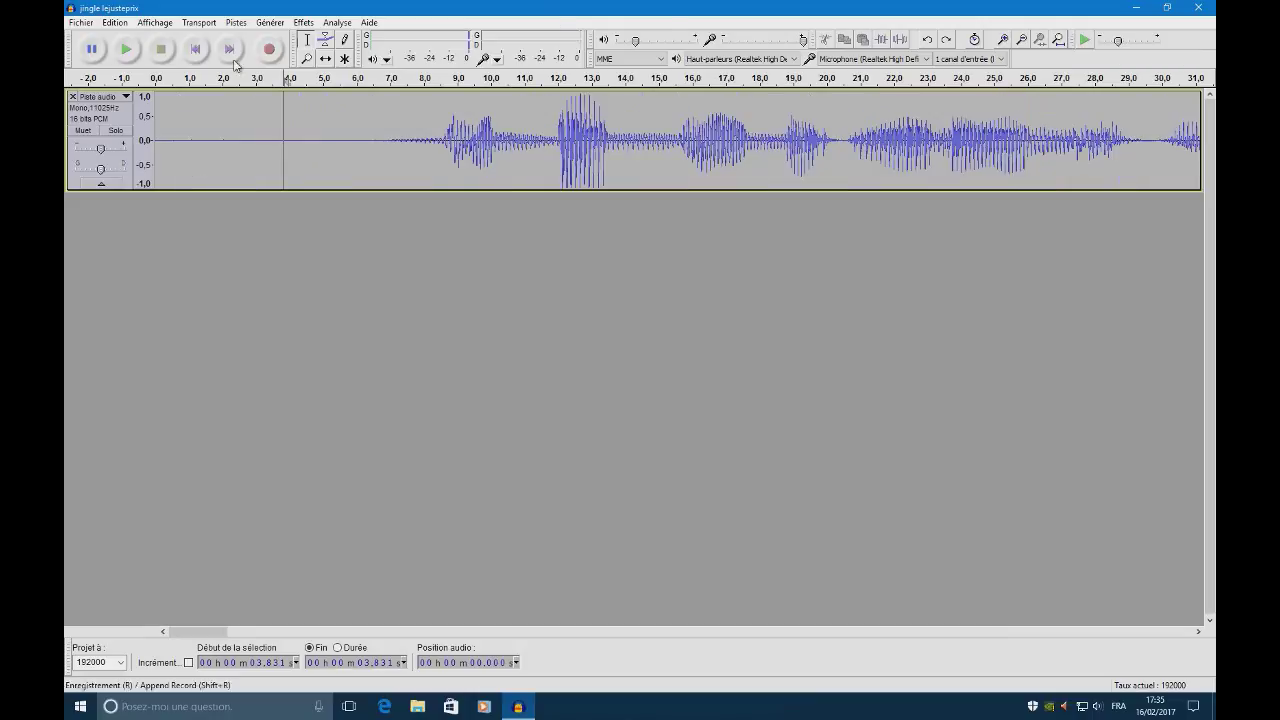
left_click(81, 22)
mouse_move(115, 22)
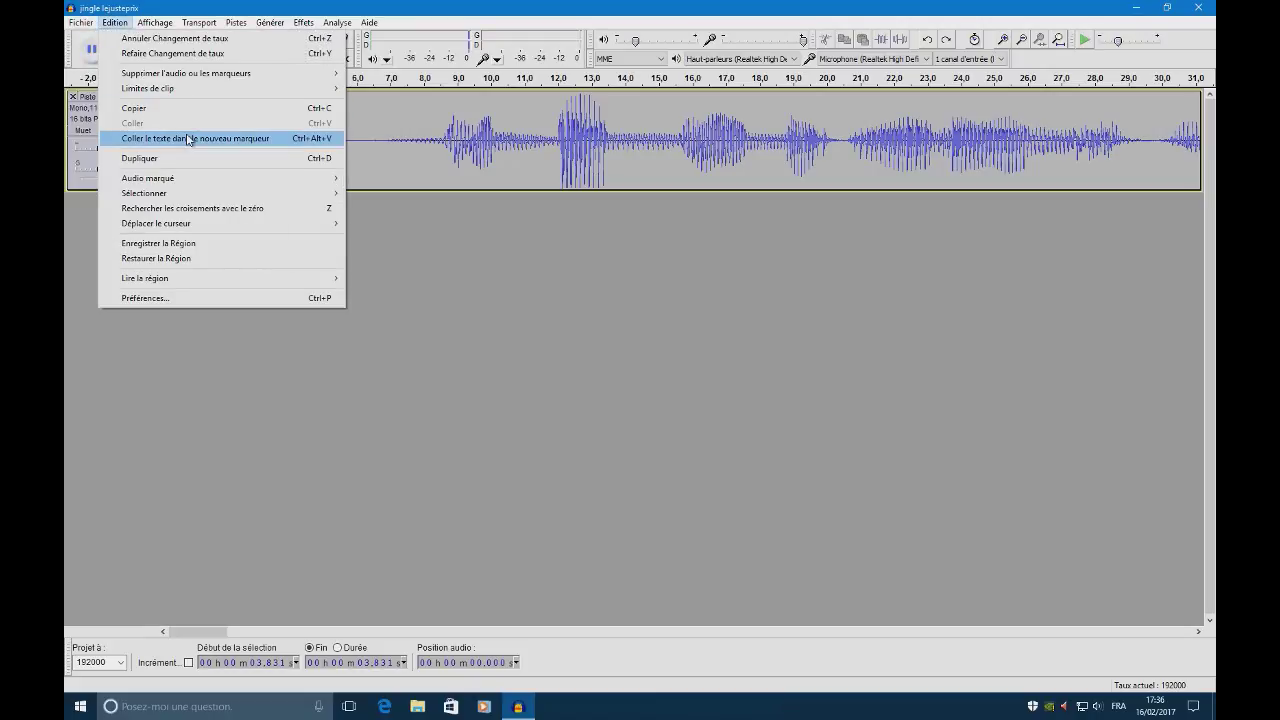
mouse_move(165, 24)
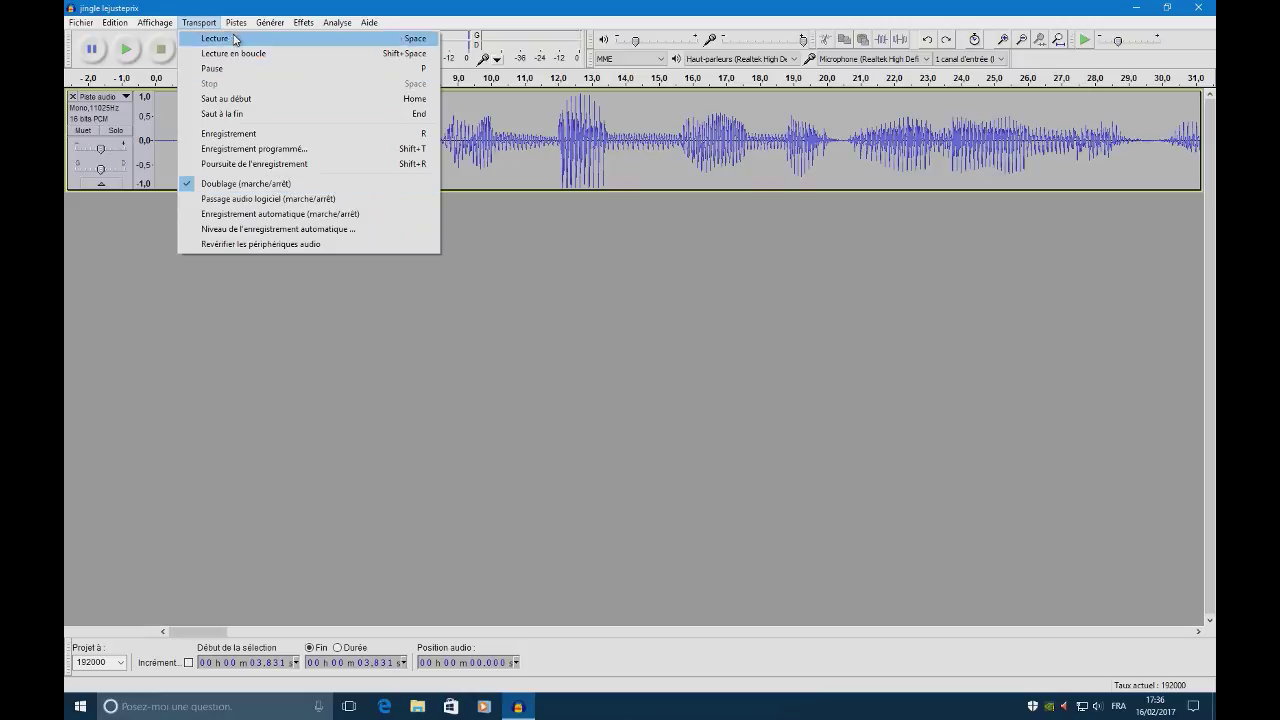
Step: Examine the sample rates offered by the Rééchantillonner command and by the track's own sample-rate setting, applying none of them
mouse_move(240, 25)
mouse_move(374, 38)
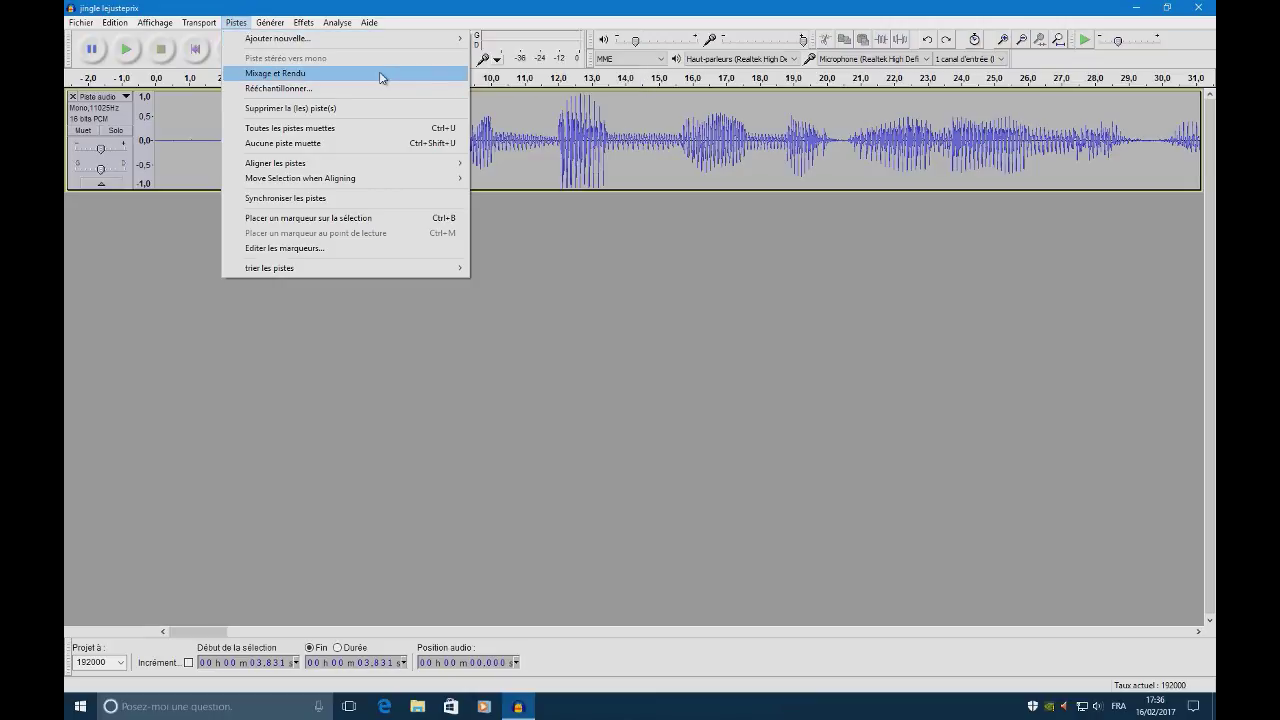
left_click(310, 91)
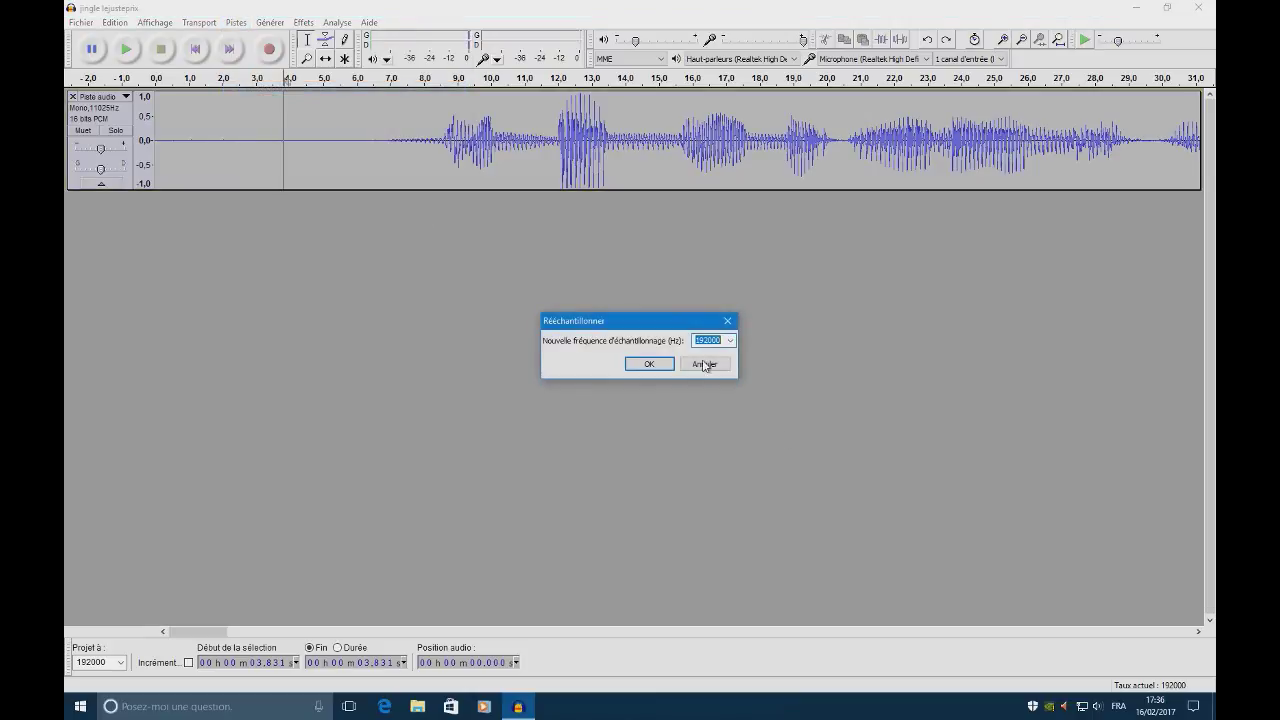
left_click(730, 340)
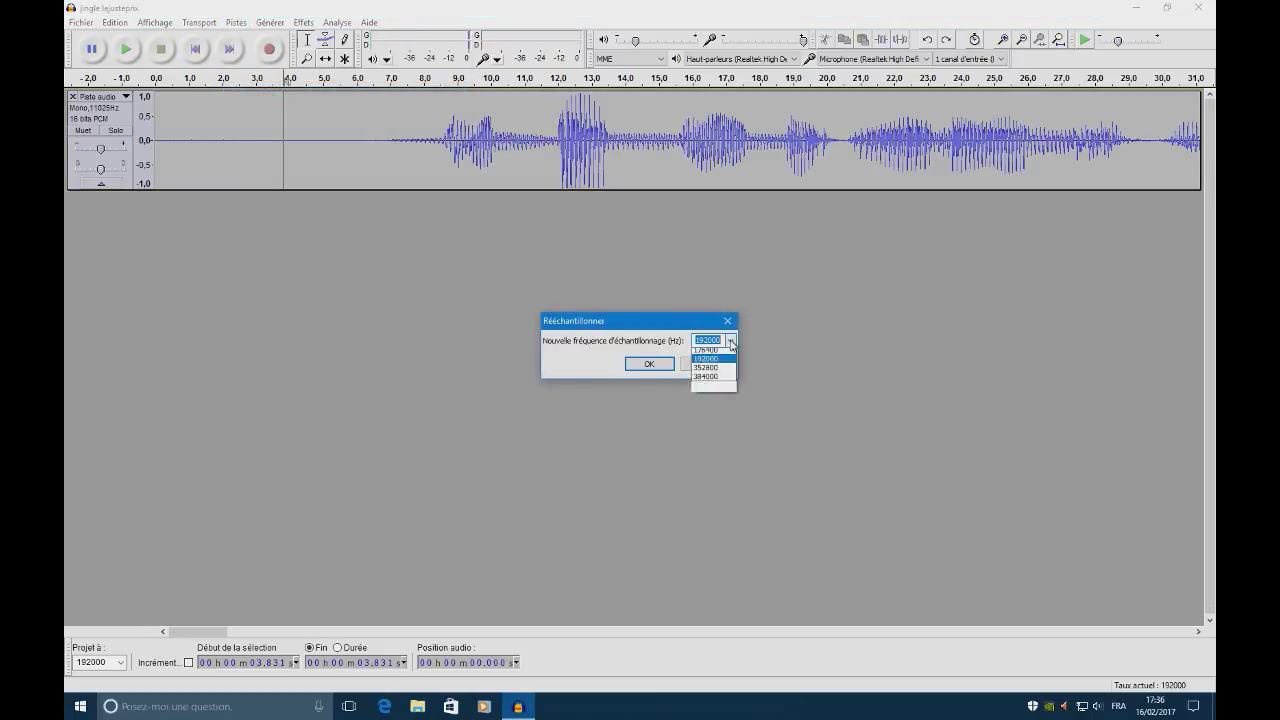
left_click(650, 362)
left_click(716, 364)
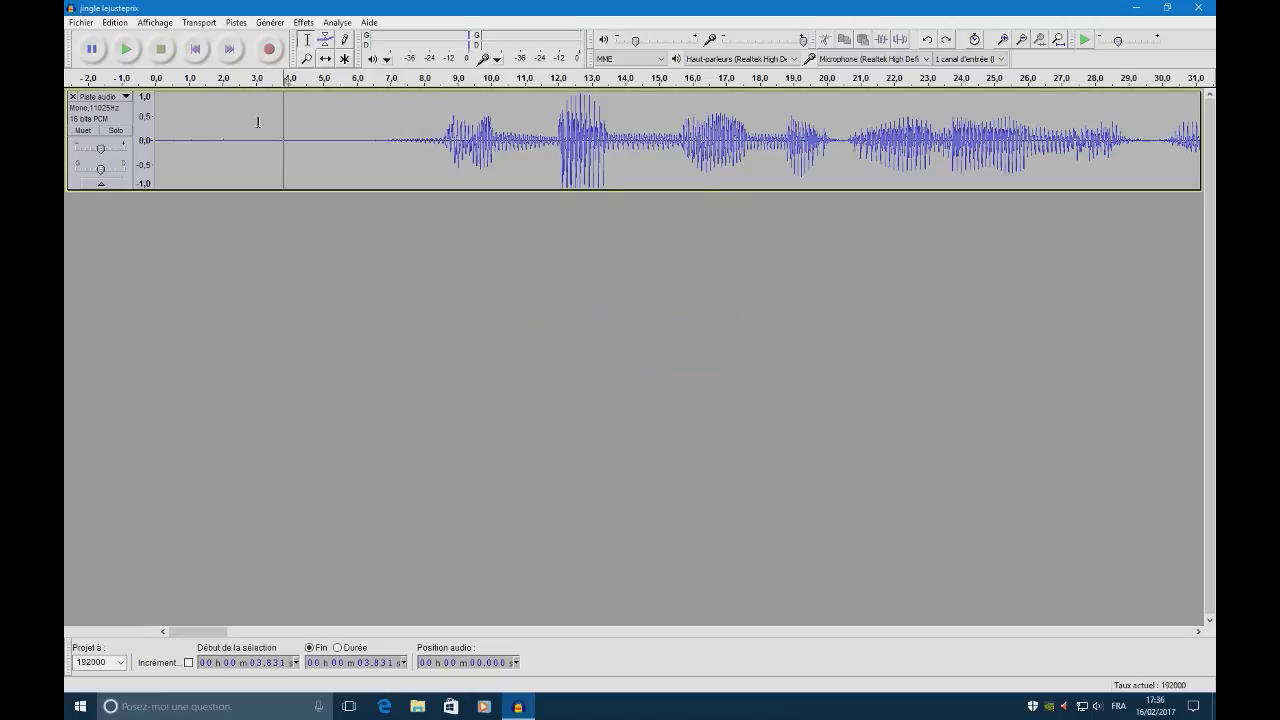
left_click(124, 98)
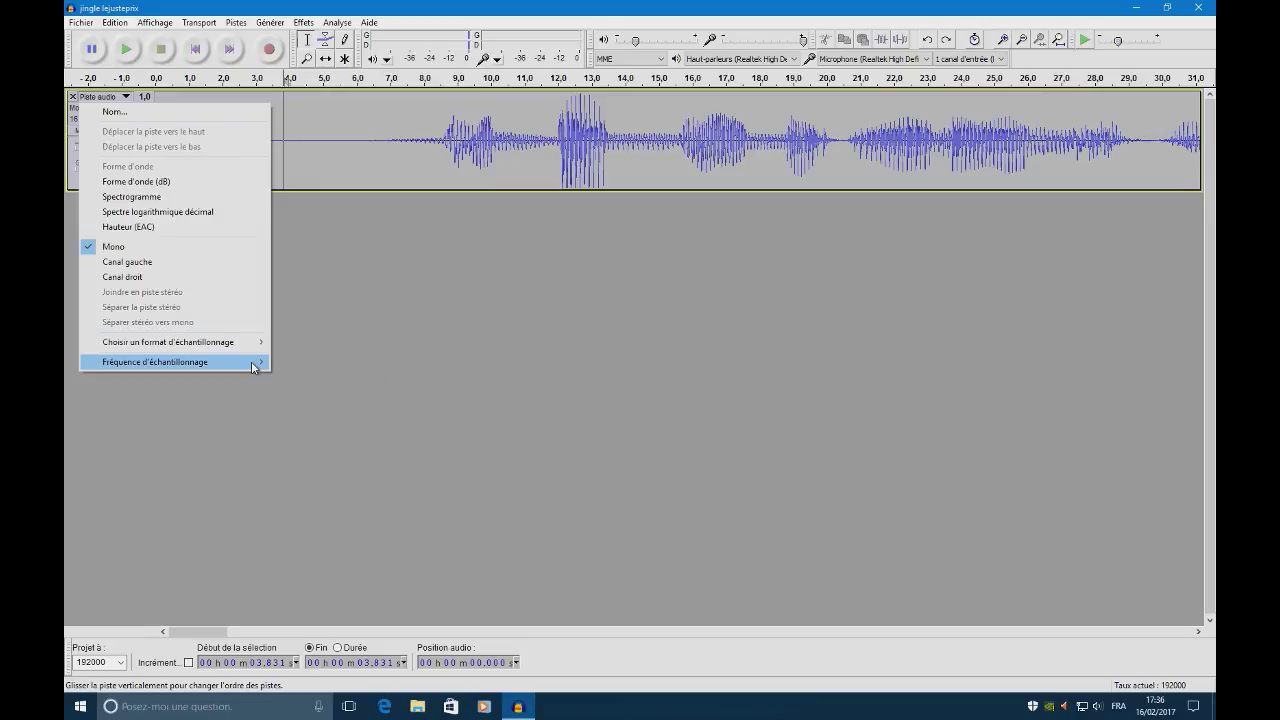
mouse_move(253, 366)
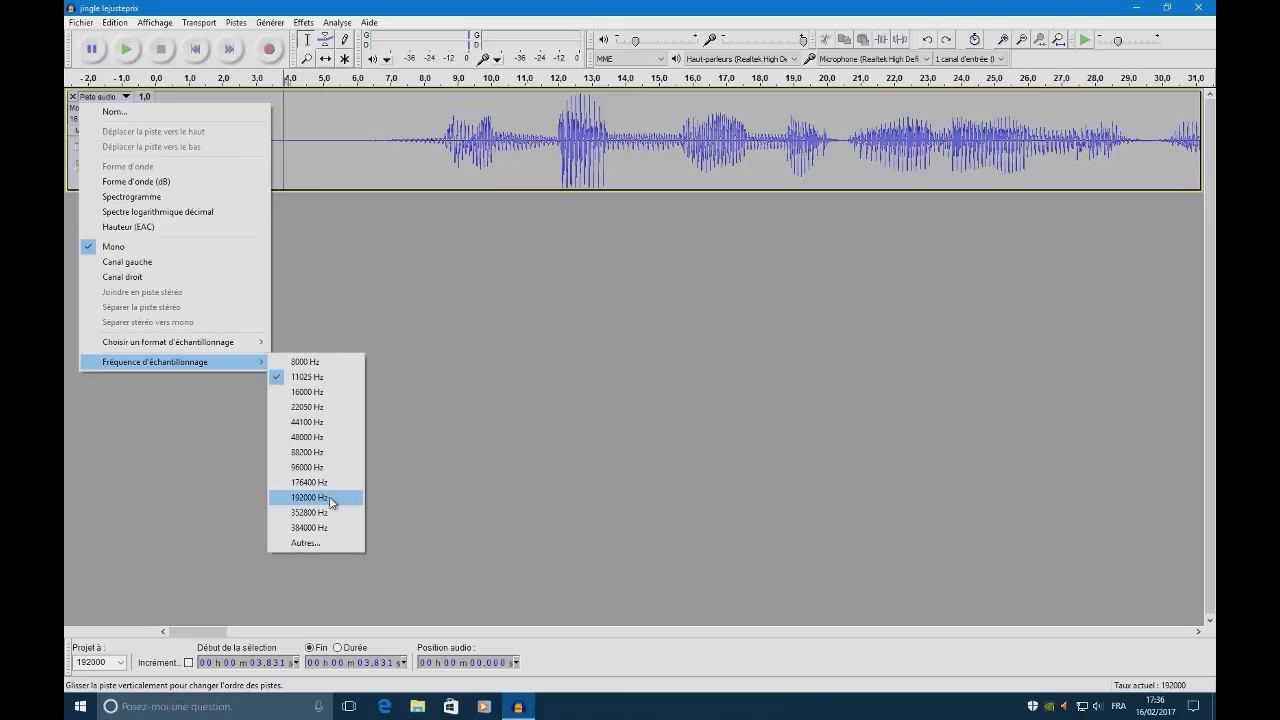
left_click(266, 15)
left_click(245, 23)
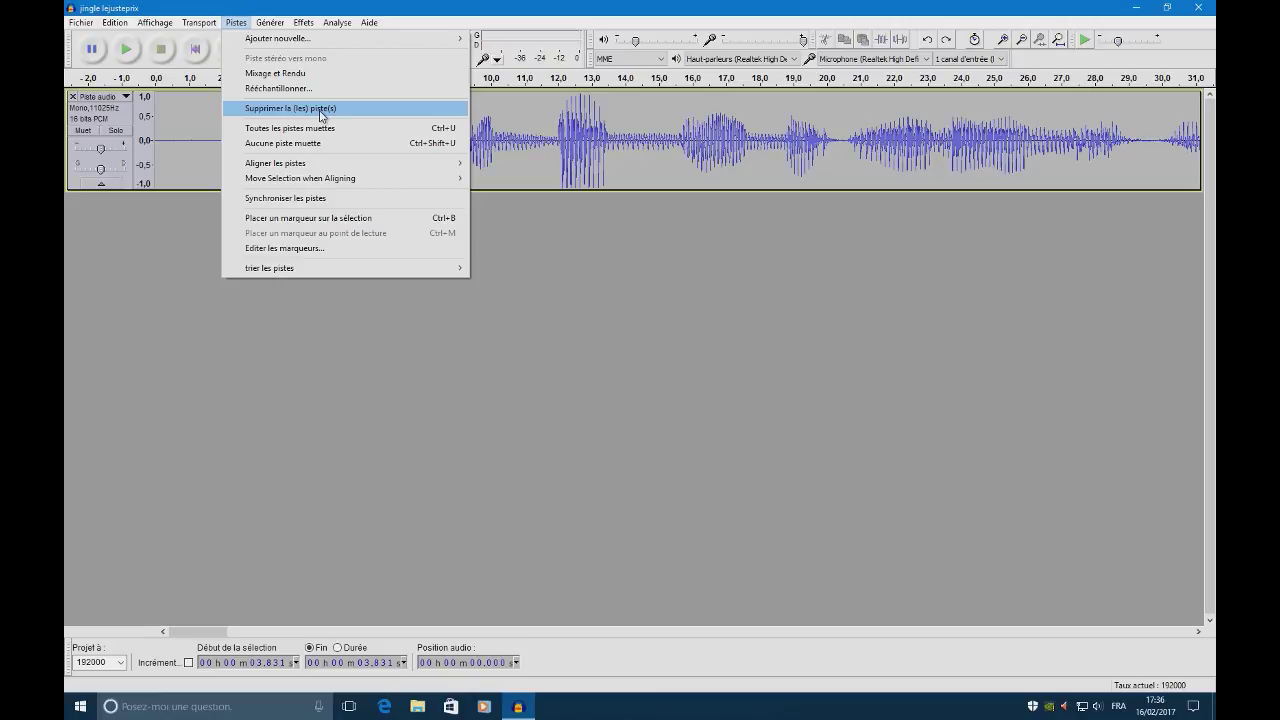
mouse_move(408, 163)
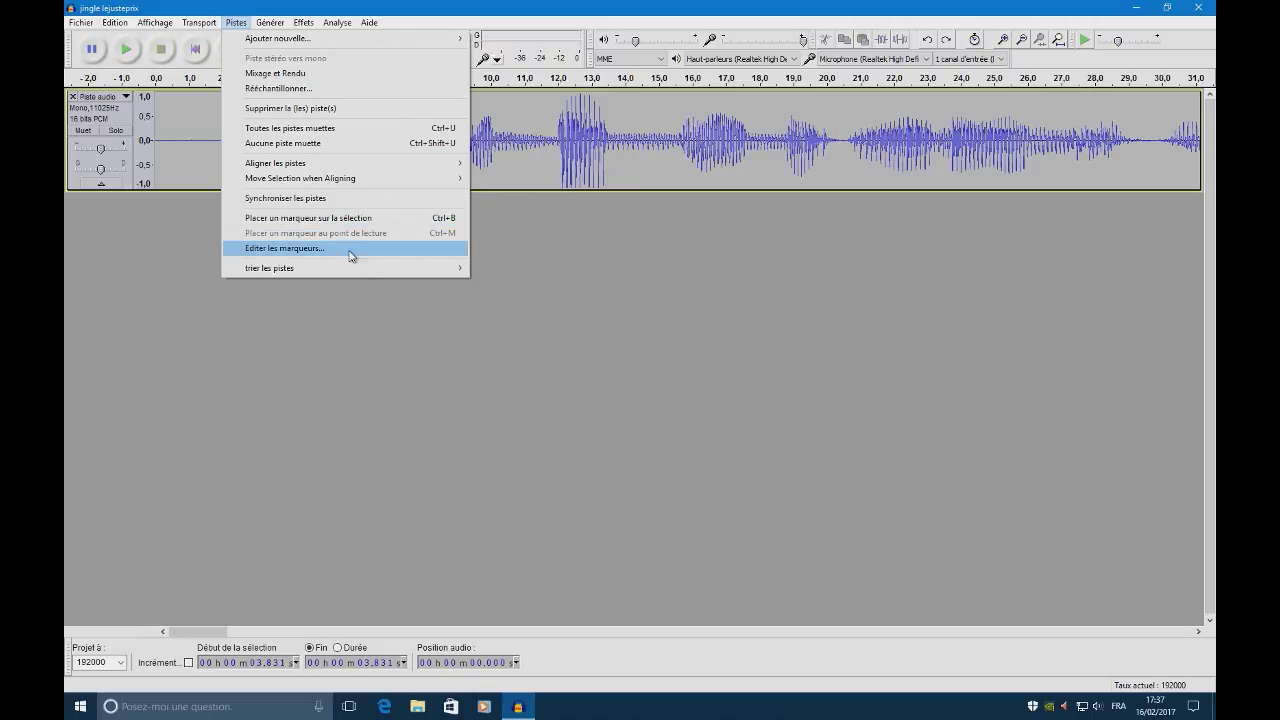
mouse_move(389, 270)
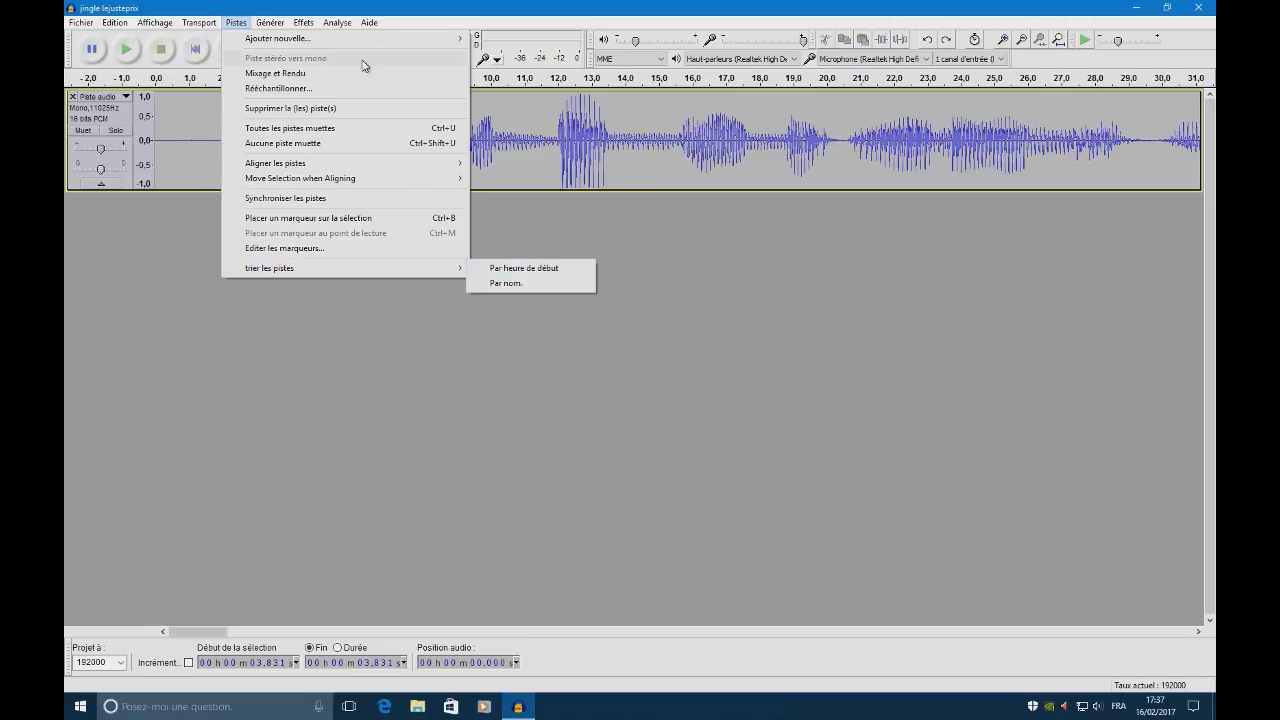
mouse_move(270, 25)
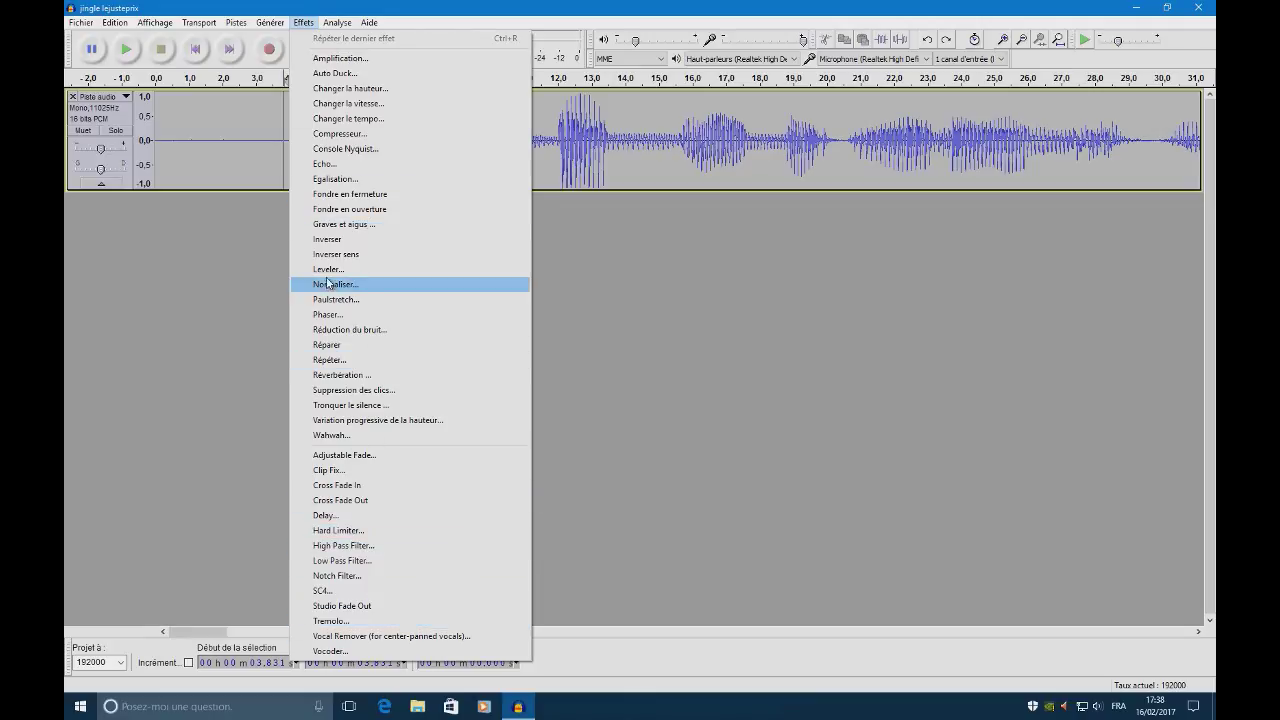
double_click(305, 22)
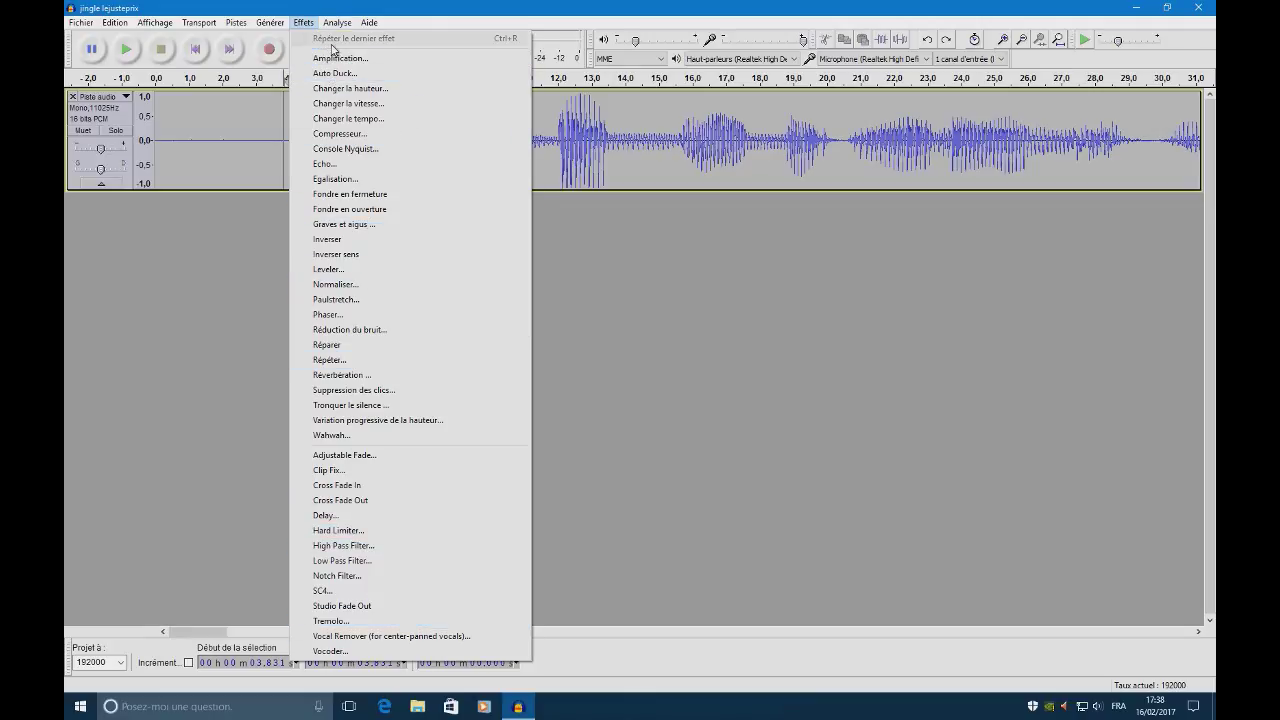
mouse_move(338, 24)
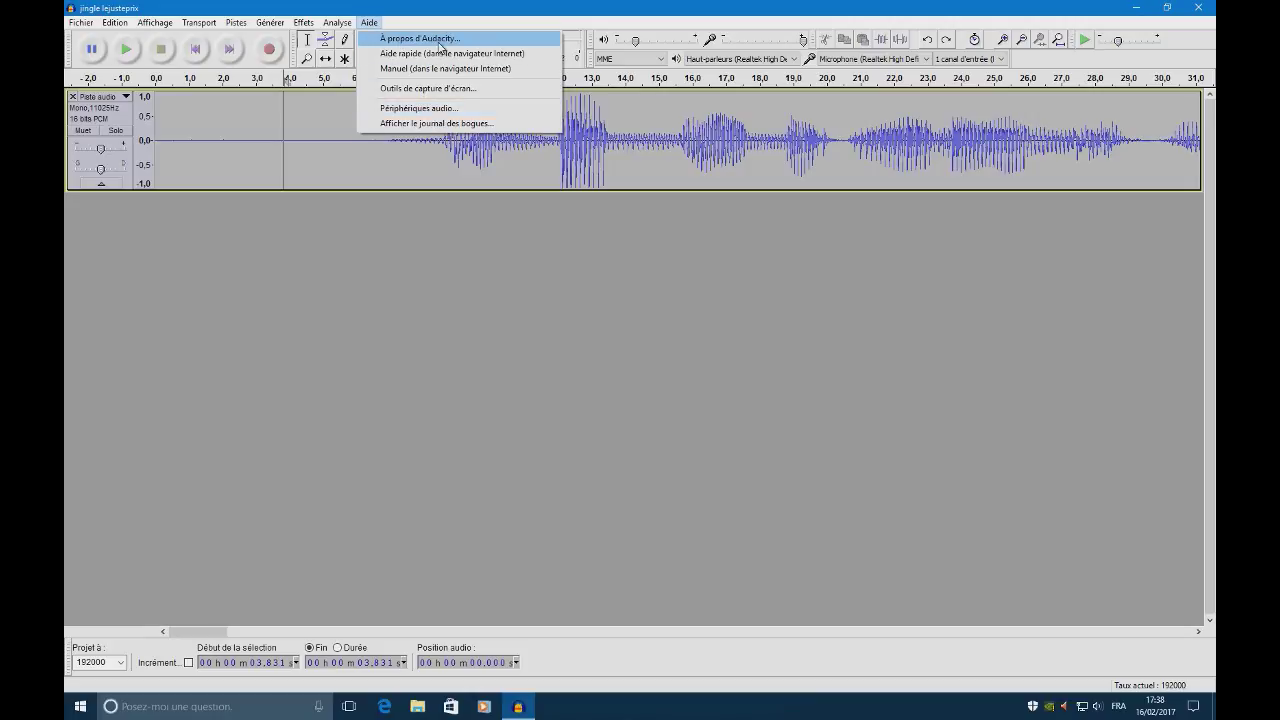
left_click(367, 23)
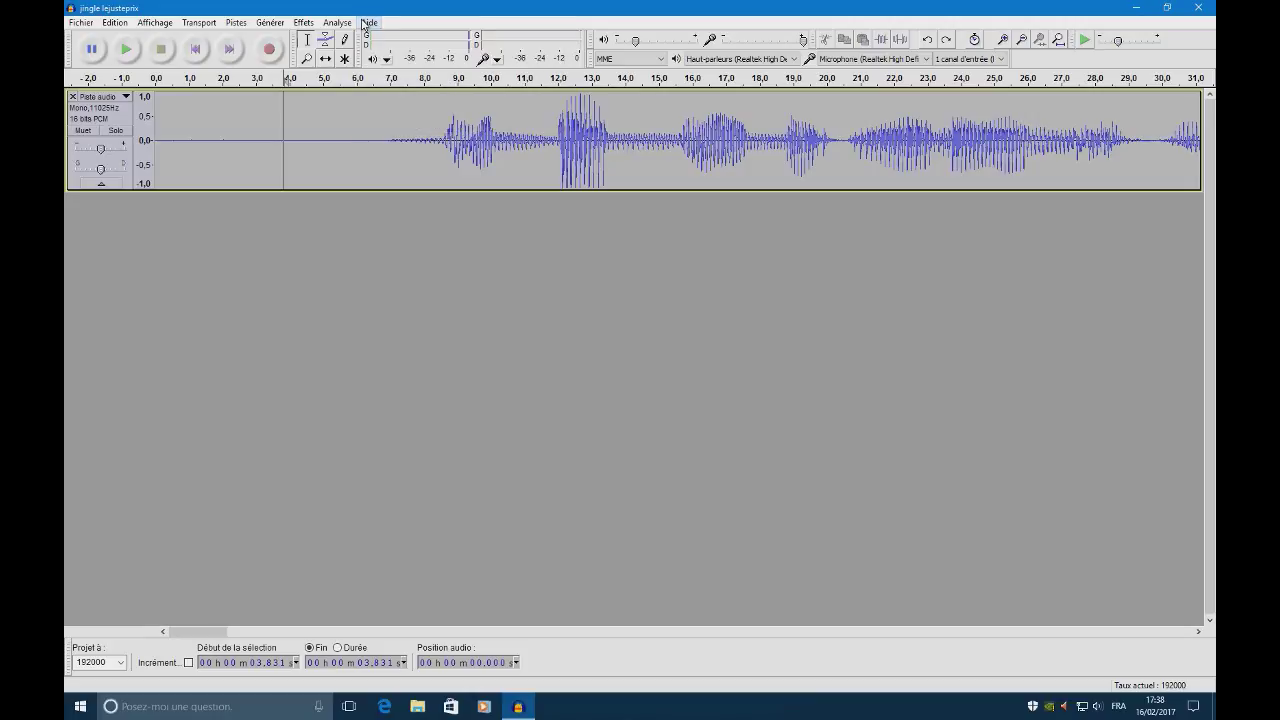